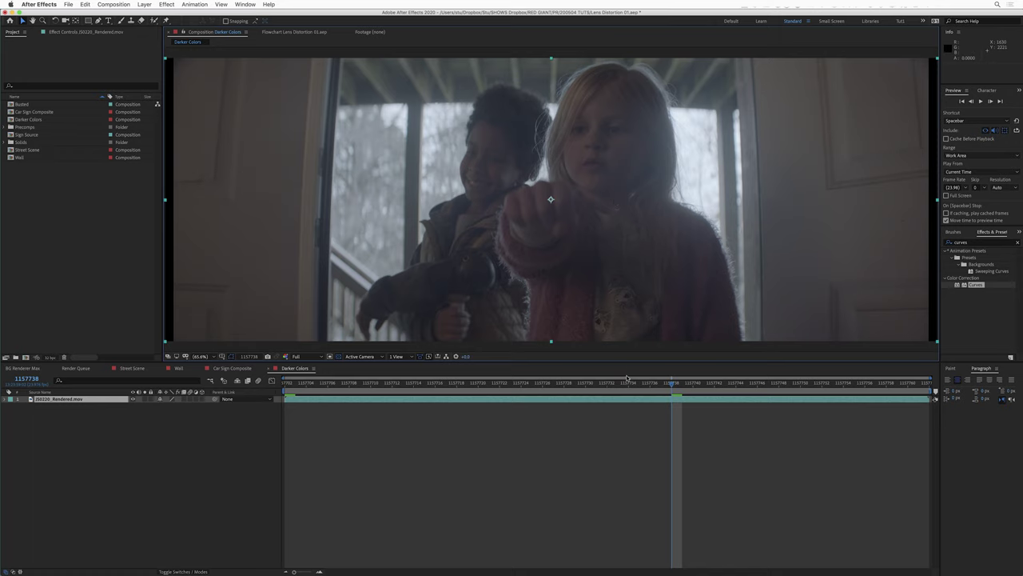
- Step back a few frames in the clip and create a new composition, Comp 1
drag(672, 384, 533, 383)
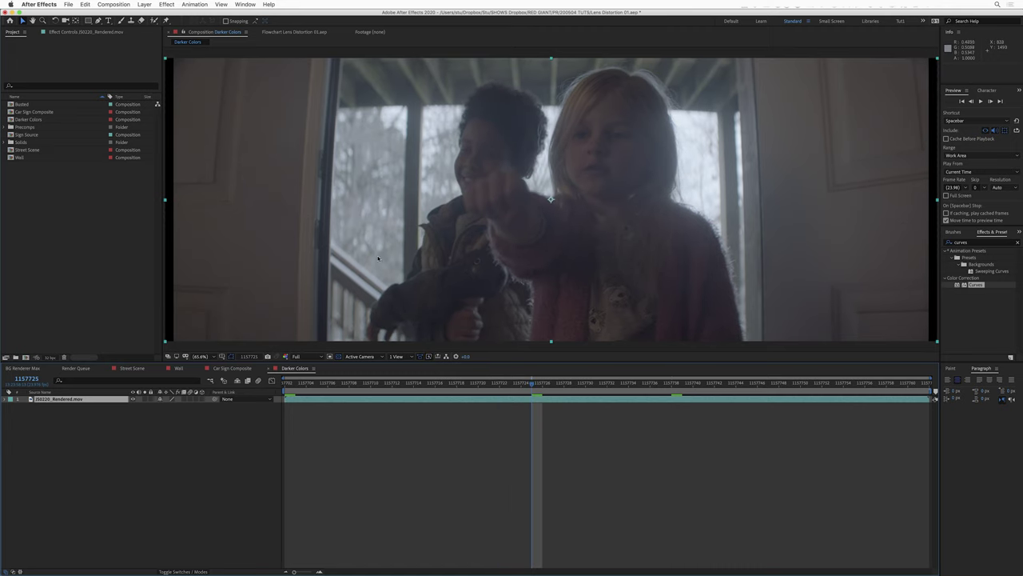
mouse_move(519, 384)
mouse_down()
mouse_move(459, 384)
mouse_move(520, 383)
mouse_up()
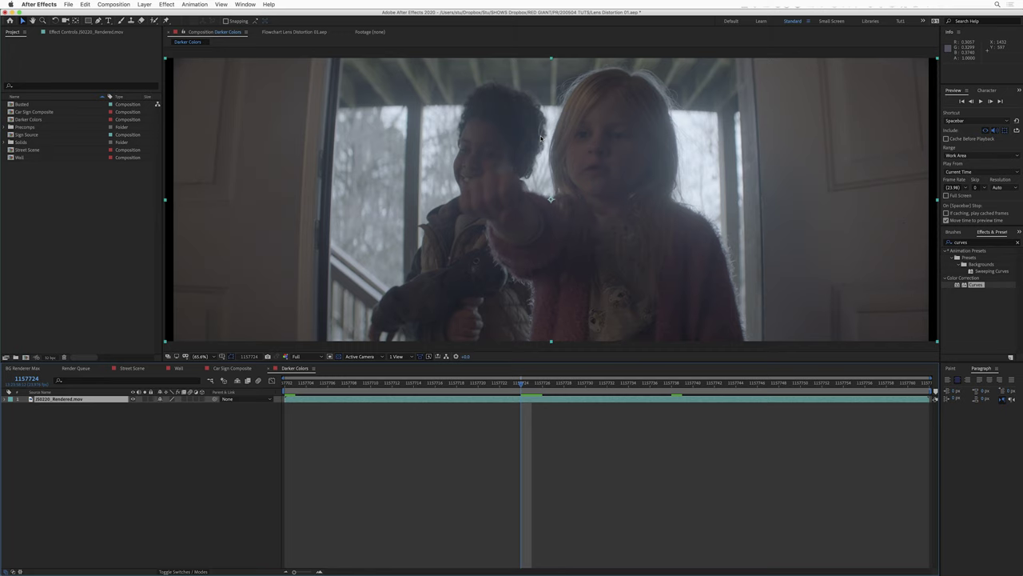
key(super+n)
key(Return)
- Add Camera 1 and a default Solid layer to Comp 1
click(145, 4)
mouse_move(149, 13)
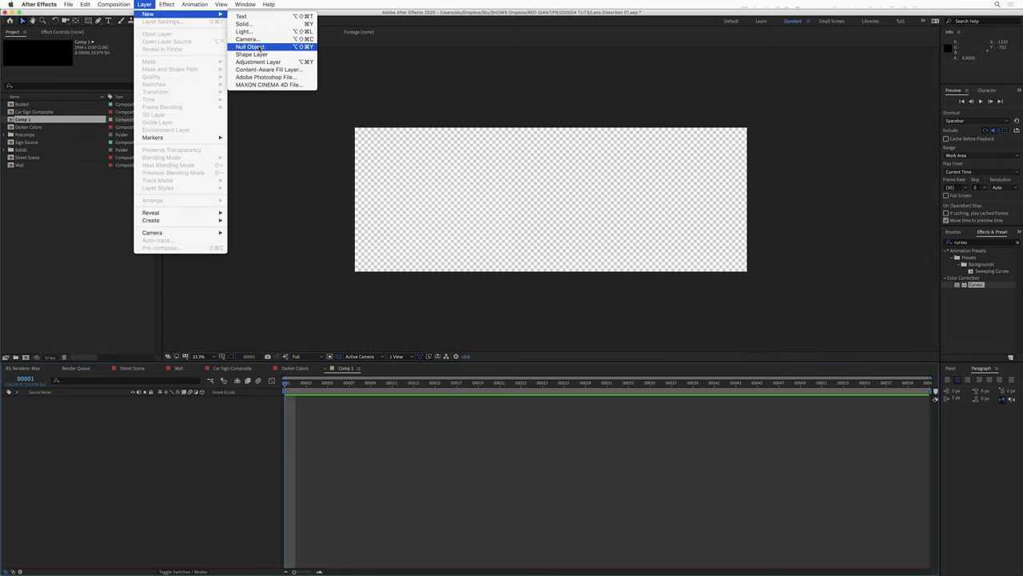
click(272, 40)
click(269, 237)
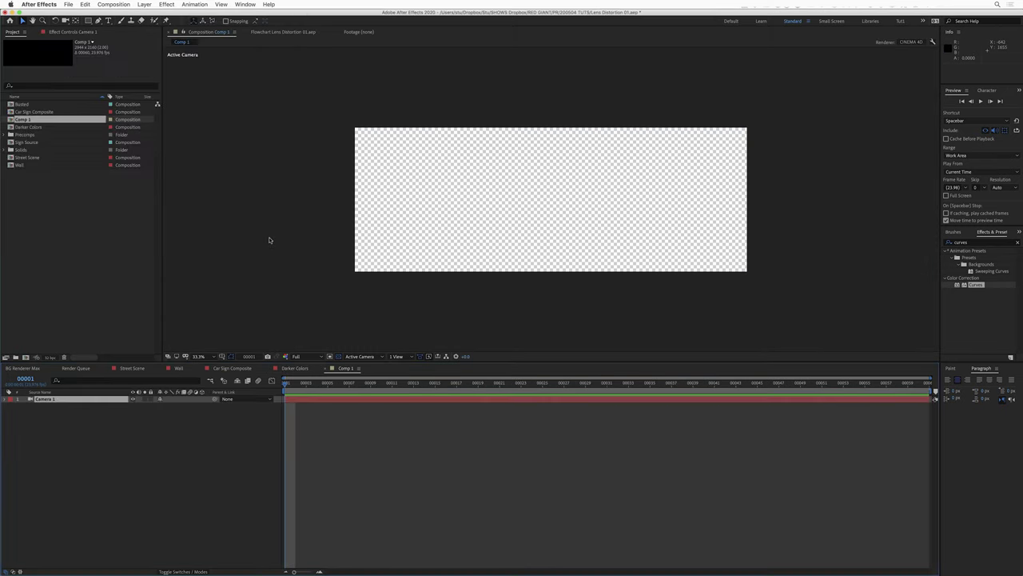
key(super+y)
key(Return)
- In Custom View, move the camera toward the centre of the scene
click(360, 356)
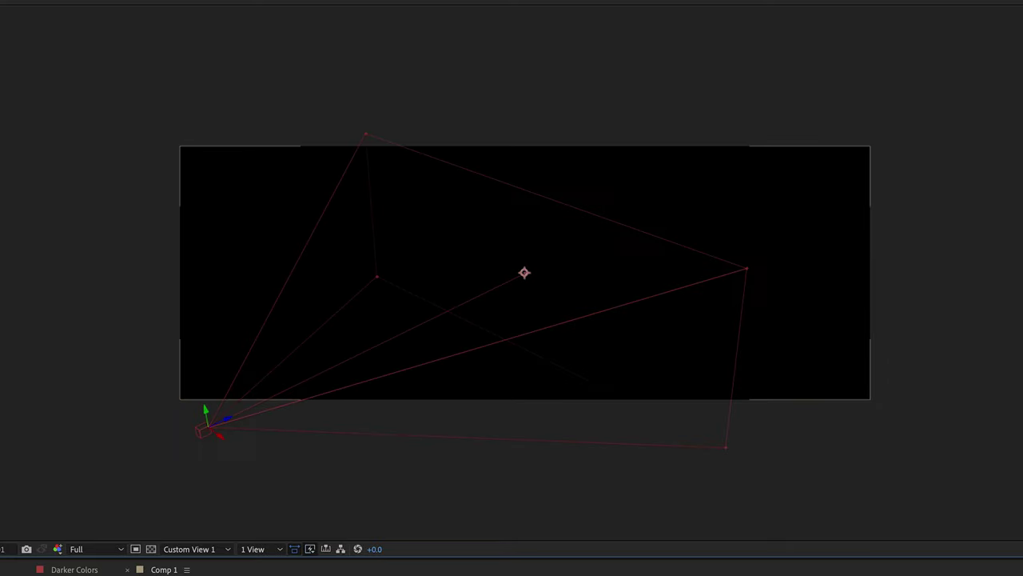
click(203, 432)
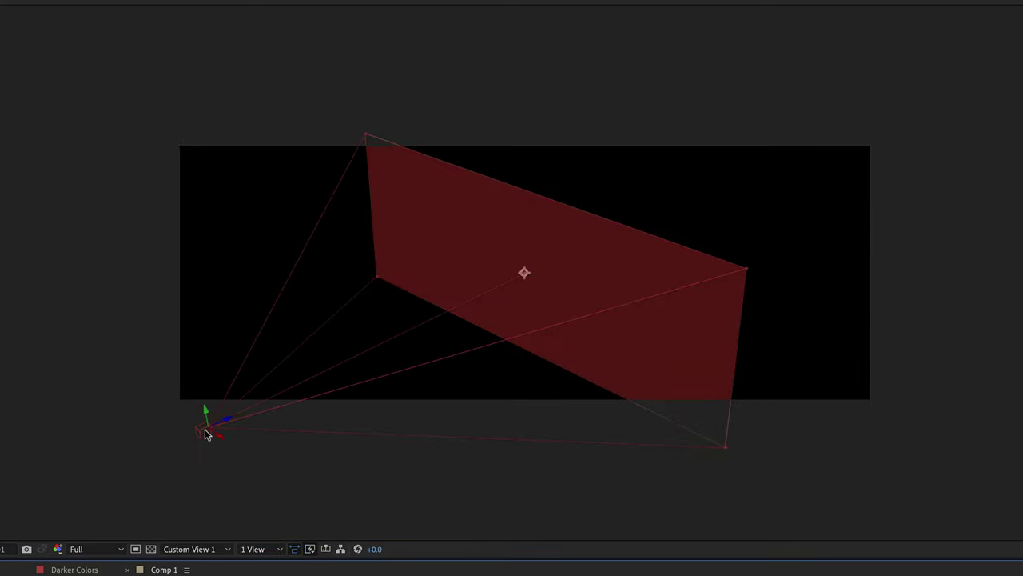
drag(206, 435, 413, 419)
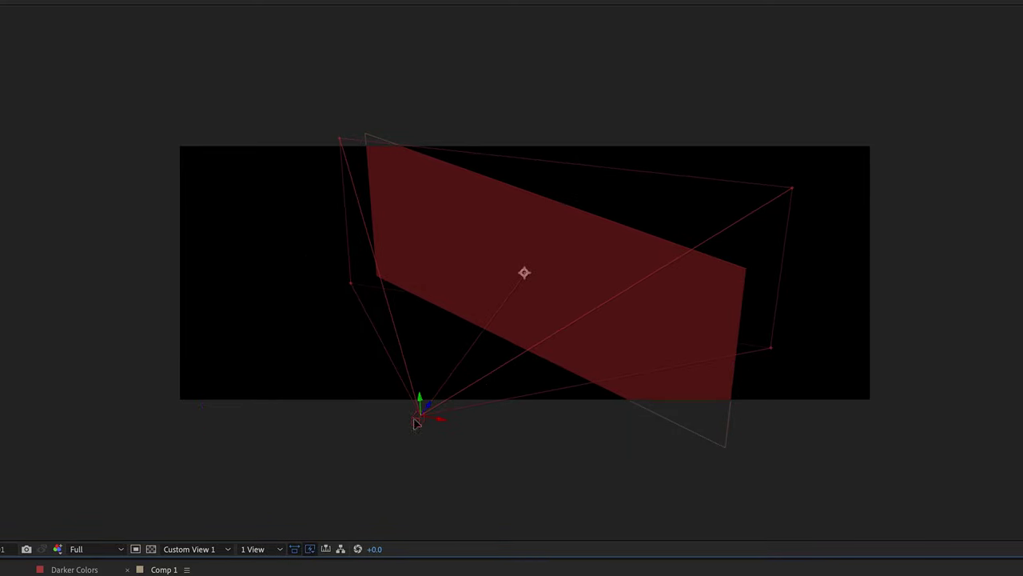
click(206, 548)
- Through the active camera, tilt the red solid in 3D and set the preview to quarter resolution
click(192, 375)
click(373, 336)
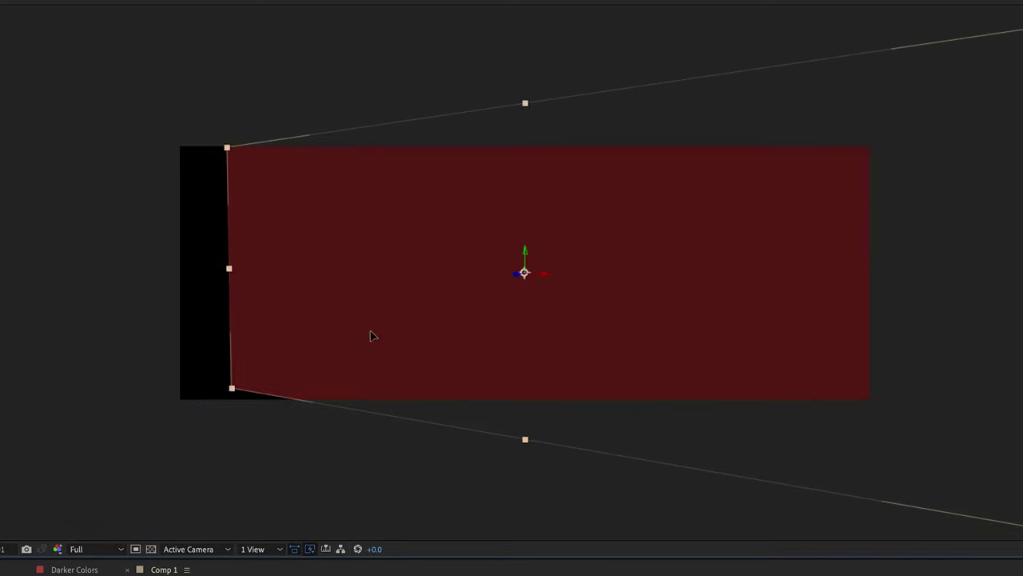
drag(372, 335, 365, 384)
key(ctrl+alt+shift+j)
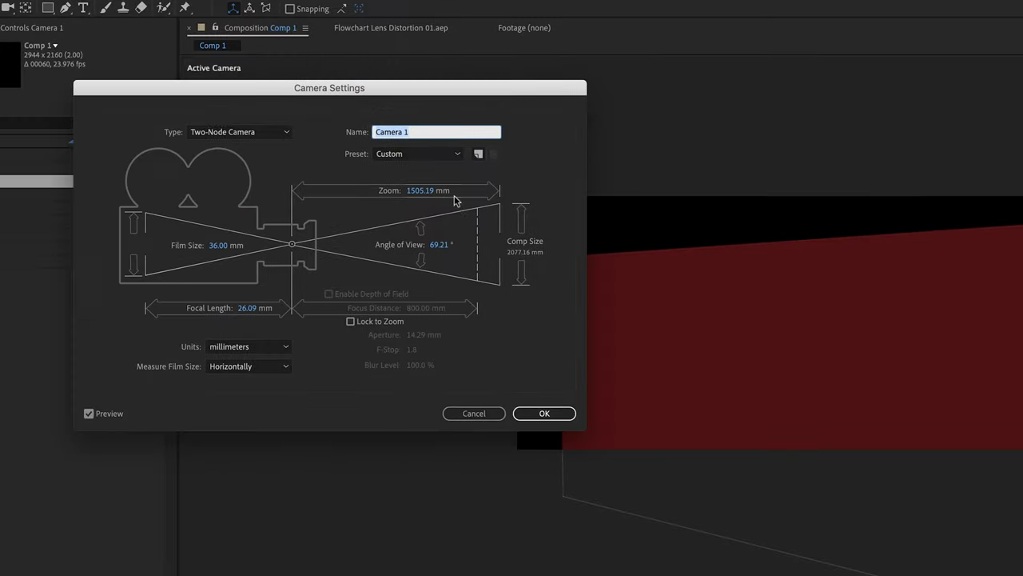
- Give the camera the 15mm lens preset
click(417, 154)
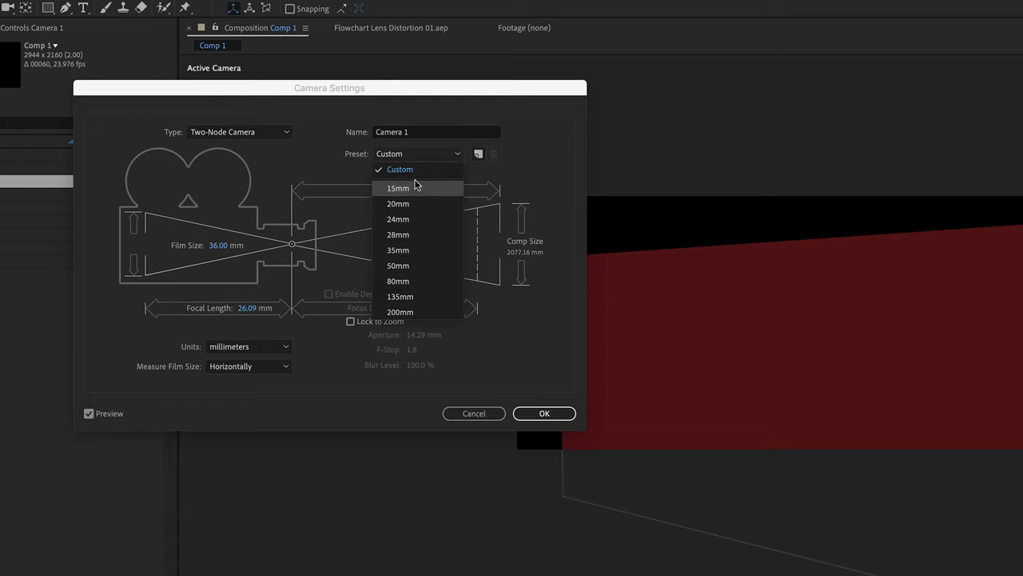
click(411, 188)
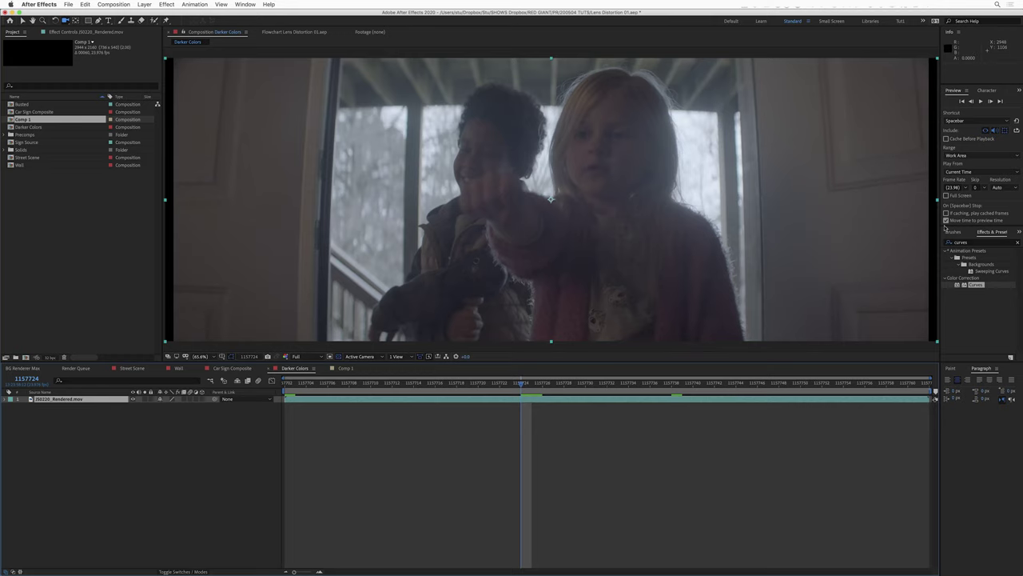
- Apply Red Giant Lens Distortion to the footage, then delete it
text(lens di)
drag(976, 257, 654, 250)
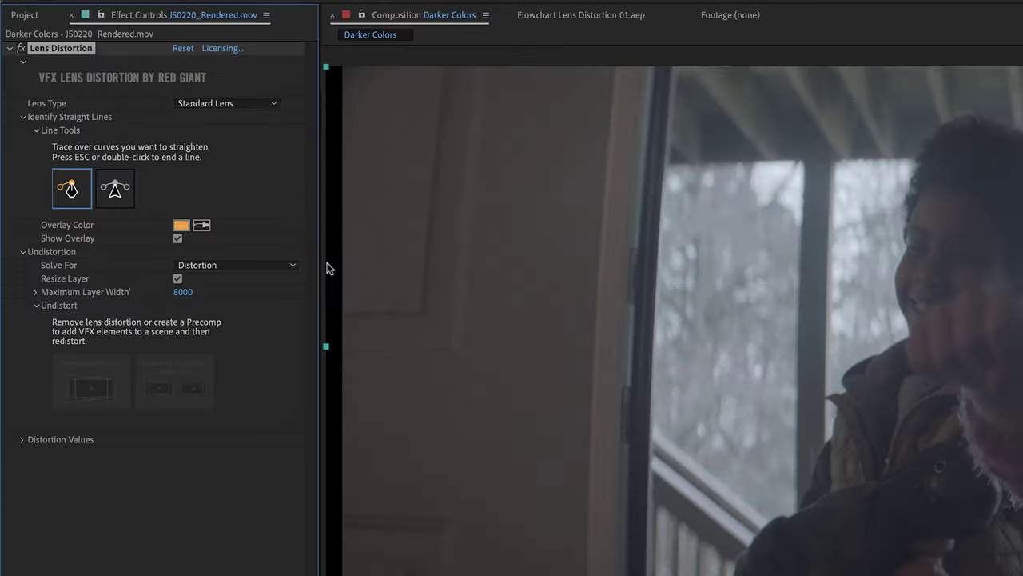
drag(319, 201, 338, 200)
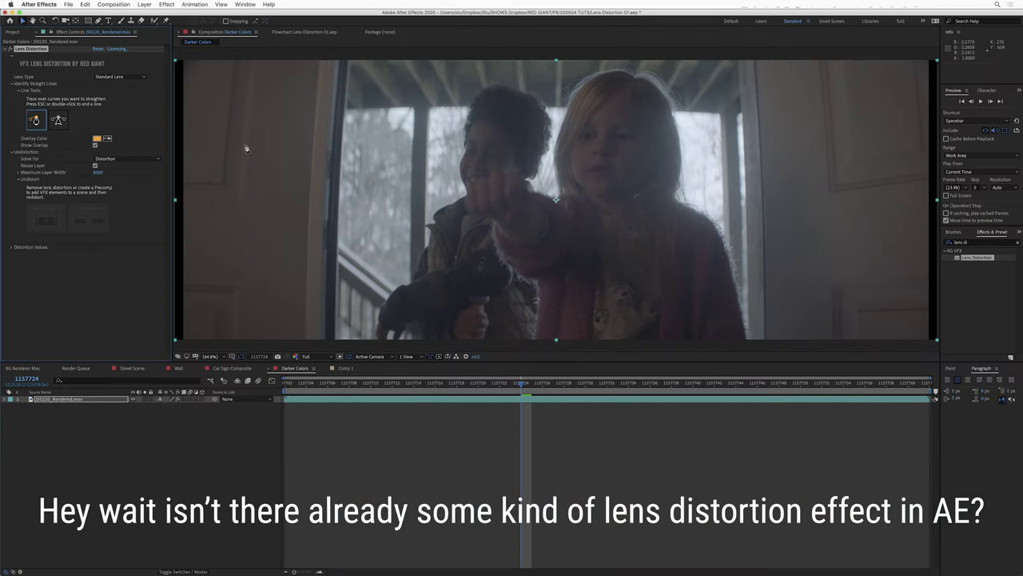
key(Delete)
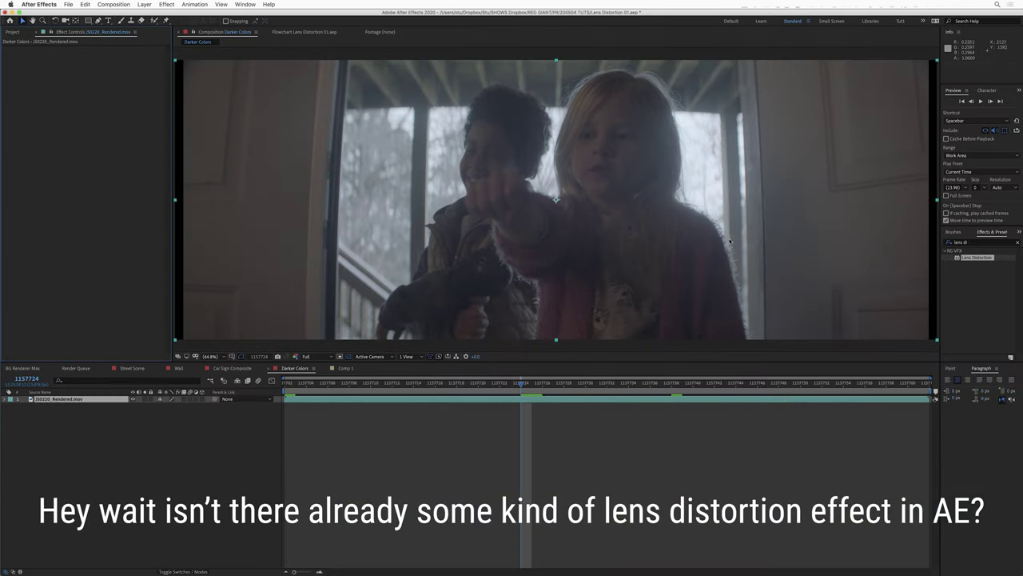
- Apply Optics Compensation, found by searching 'opti', to the footage
click(975, 243)
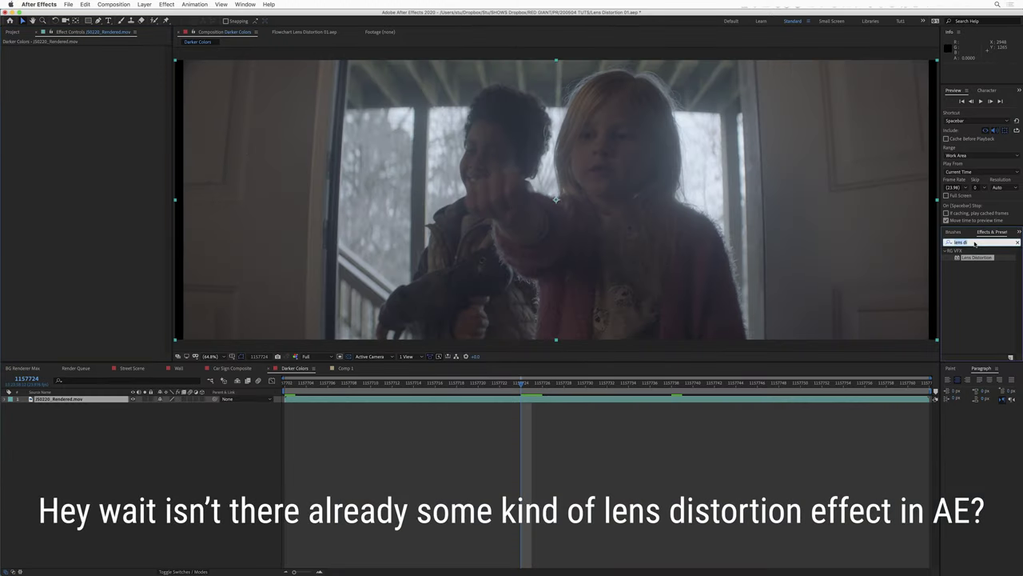
text(opti)
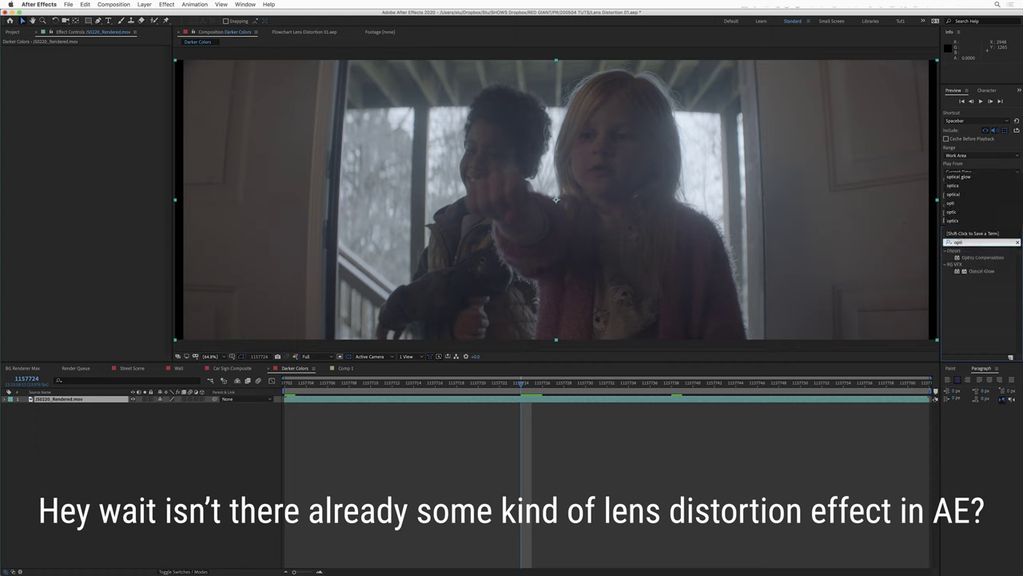
drag(983, 257, 416, 211)
- Expand Optics Compensation's Field of View and try raising and lowering it on the Darker Colors footage
click(12, 55)
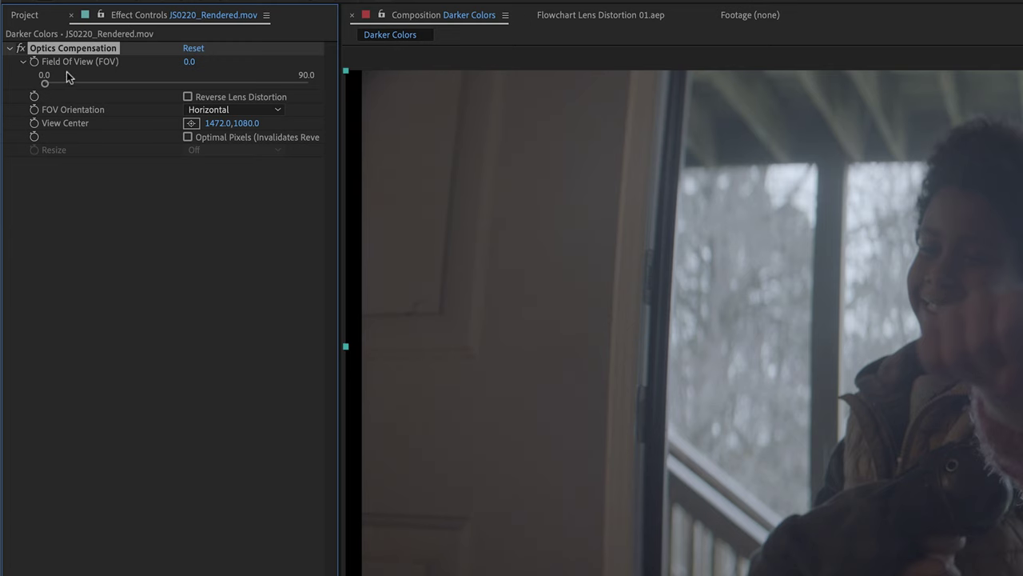
click(45, 84)
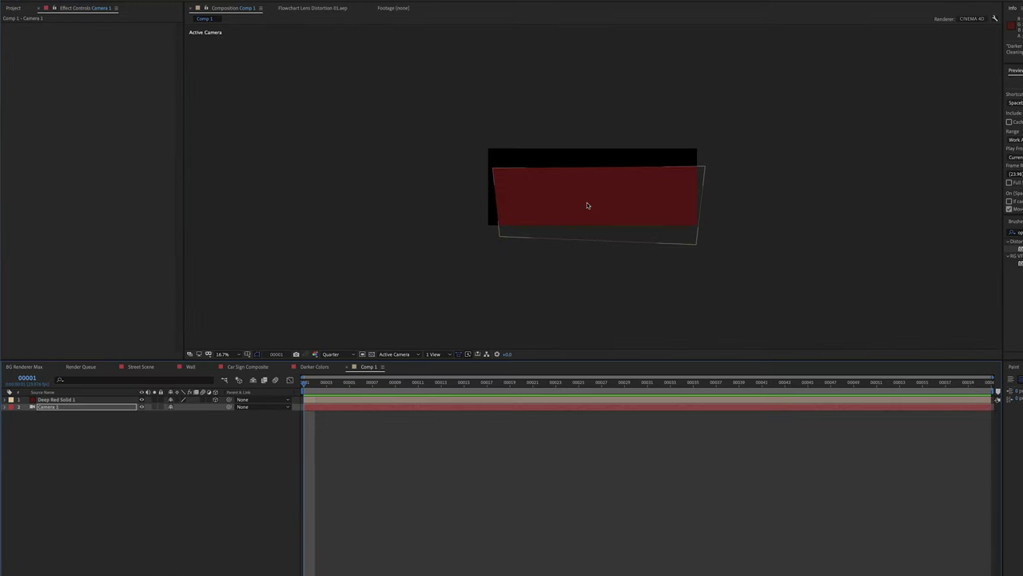
click(320, 367)
drag(27, 46, 133, 53)
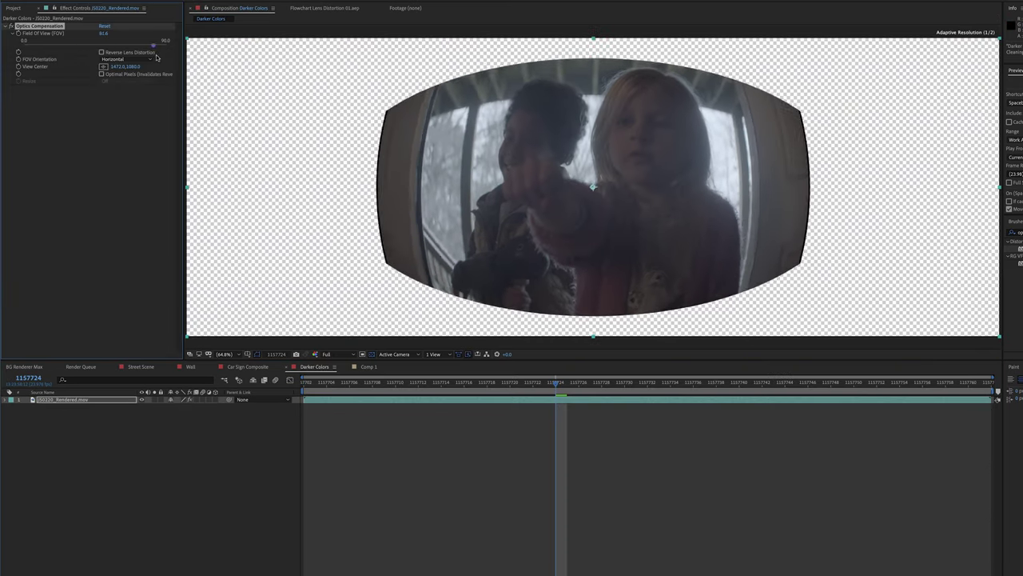
drag(157, 58, 22, 47)
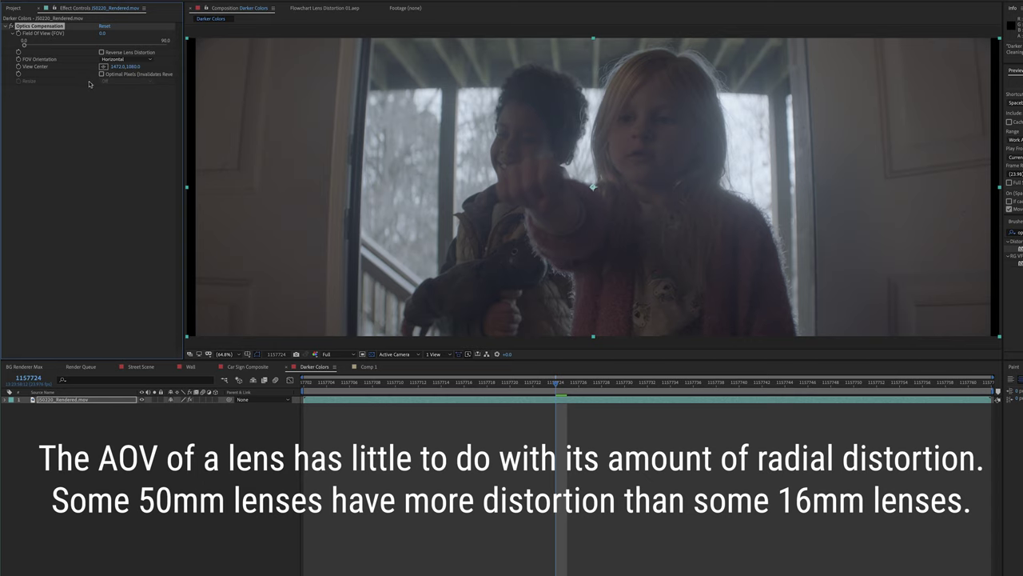
- Enable Reverse Lens Distortion, set Field of View to about 26.4, then remove the effect
click(101, 52)
drag(29, 46, 66, 50)
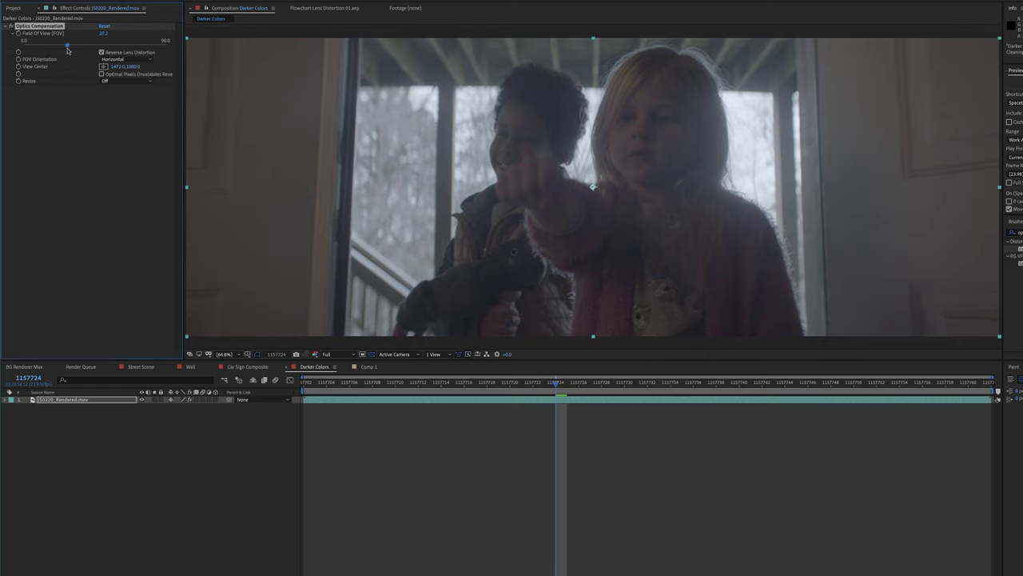
drag(66, 50, 67, 50)
key(Delete)
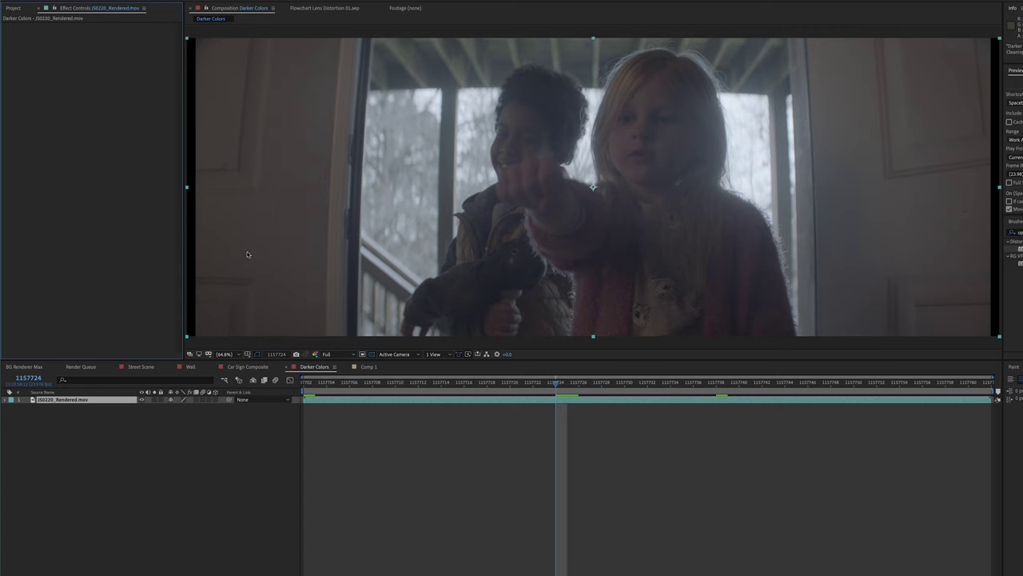
- Reapply Red Giant Lens Distortion to the footage and make the composition viewer taller
key(ctrl+alt+shift+e)
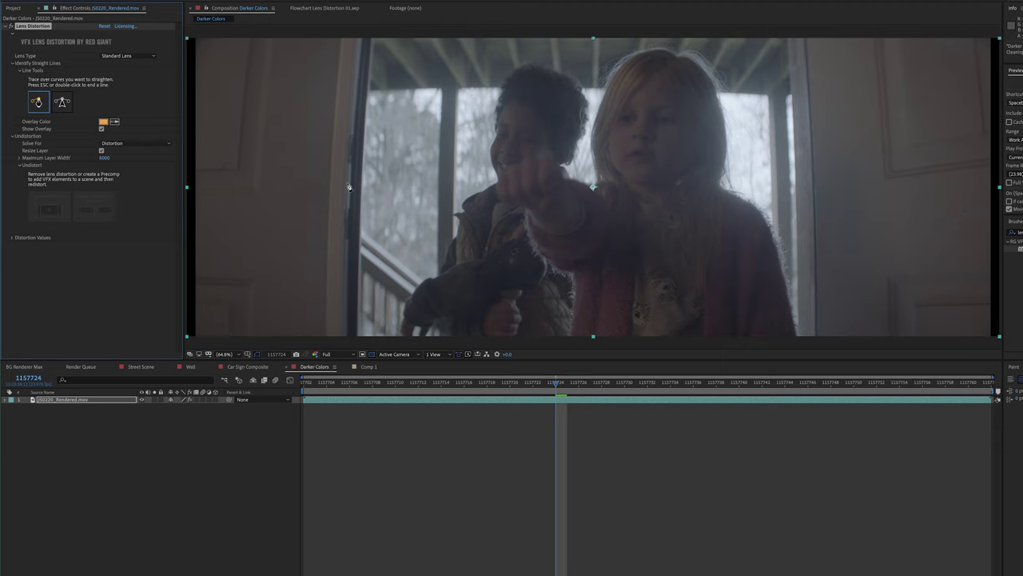
drag(367, 360, 367, 395)
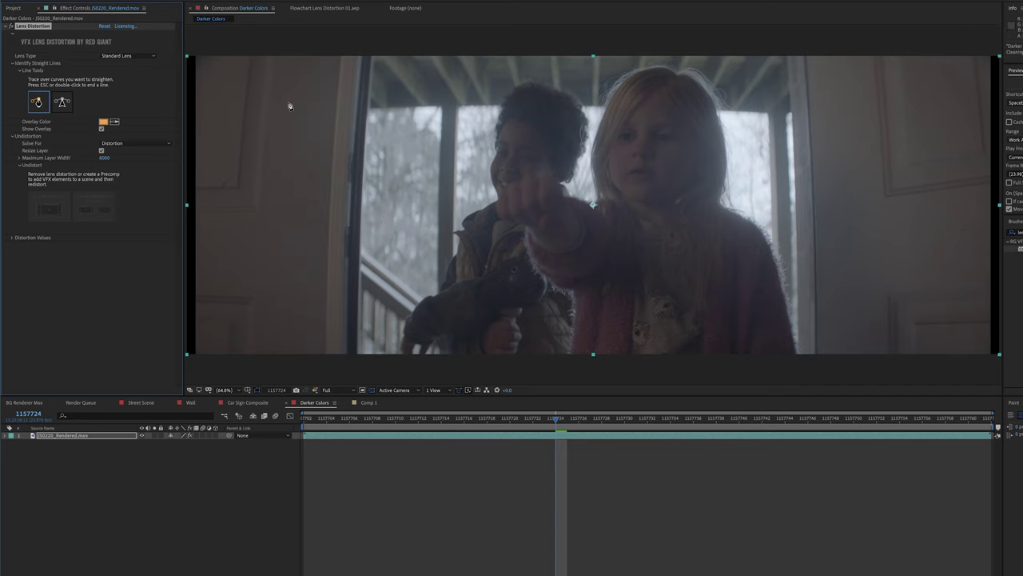
- Trace the left doorframe edge from top to bottom as a straight-line guide
click(342, 60)
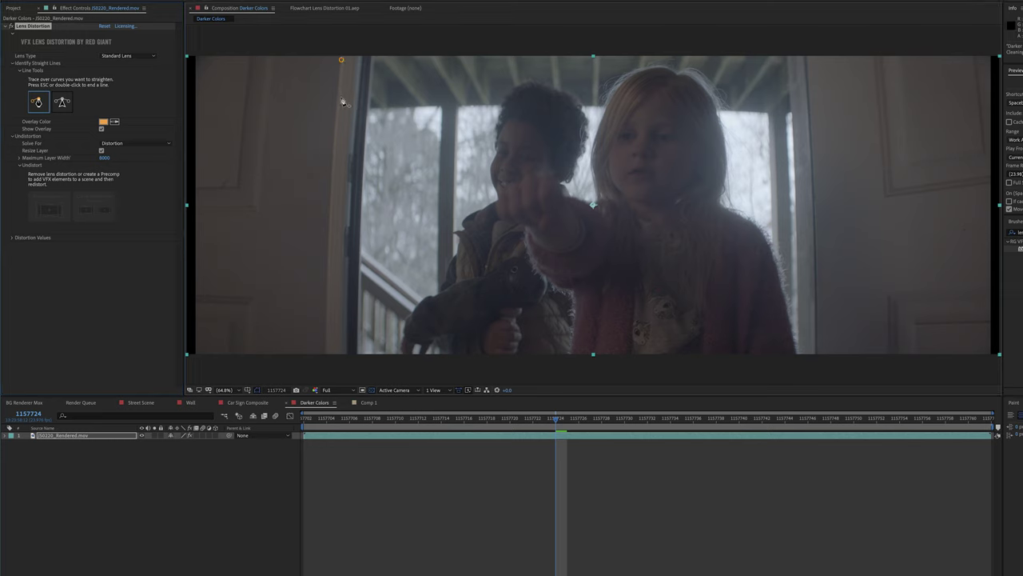
click(335, 125)
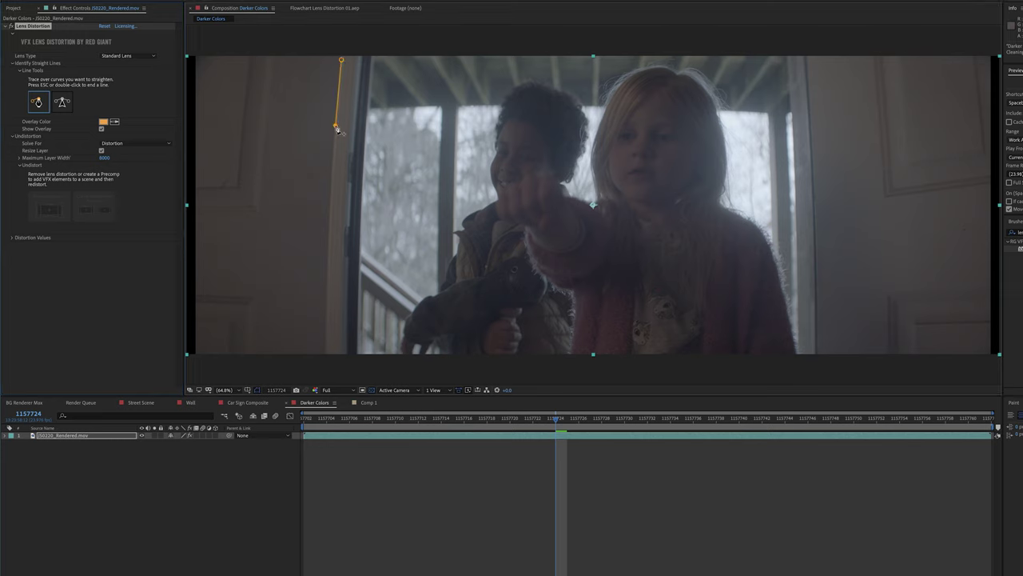
click(331, 190)
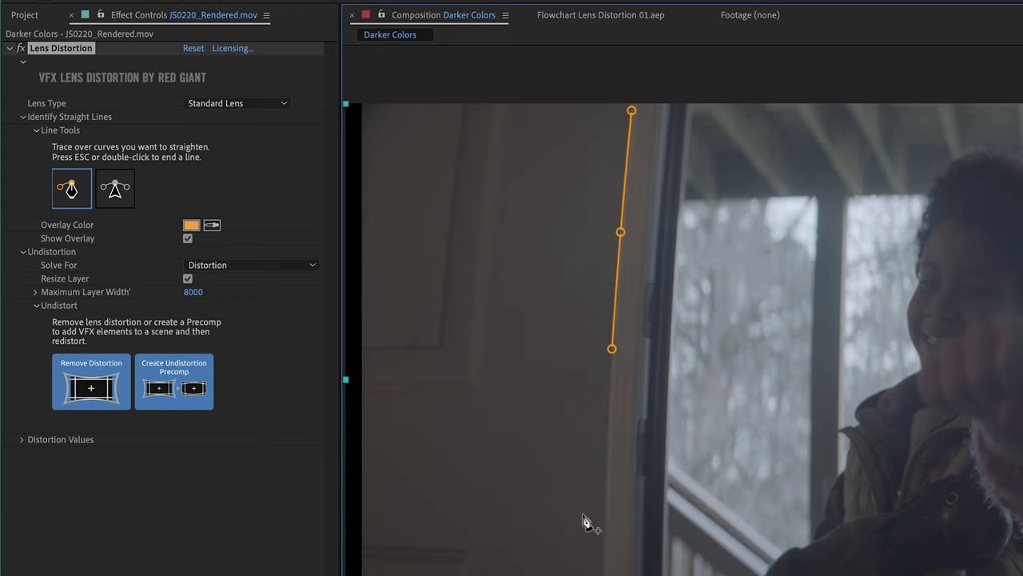
click(606, 482)
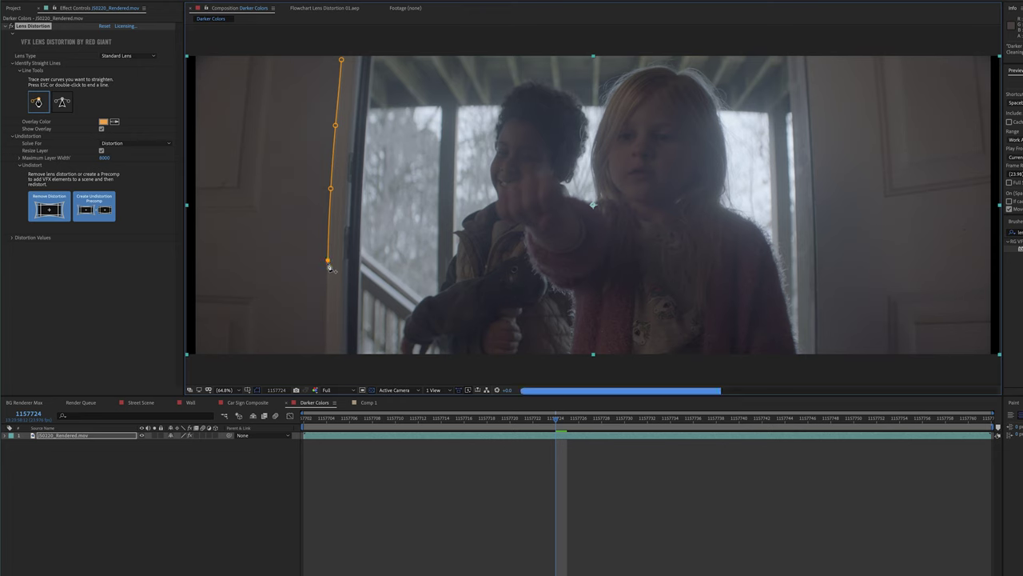
click(325, 318)
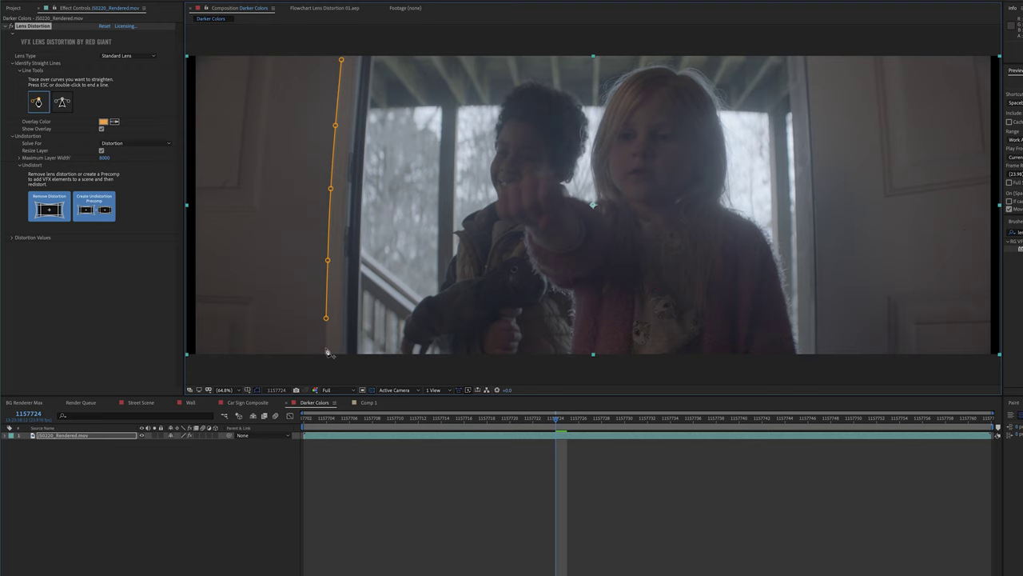
click(325, 347)
- Trace the right doorframe edge from top to bottom as a straight-line guide
click(805, 61)
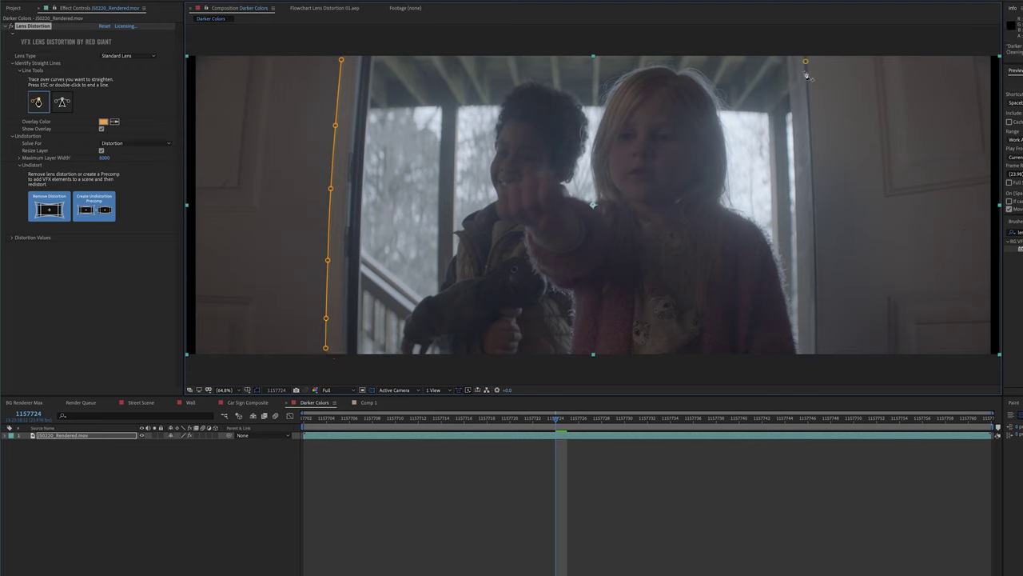
click(810, 130)
click(813, 213)
click(814, 285)
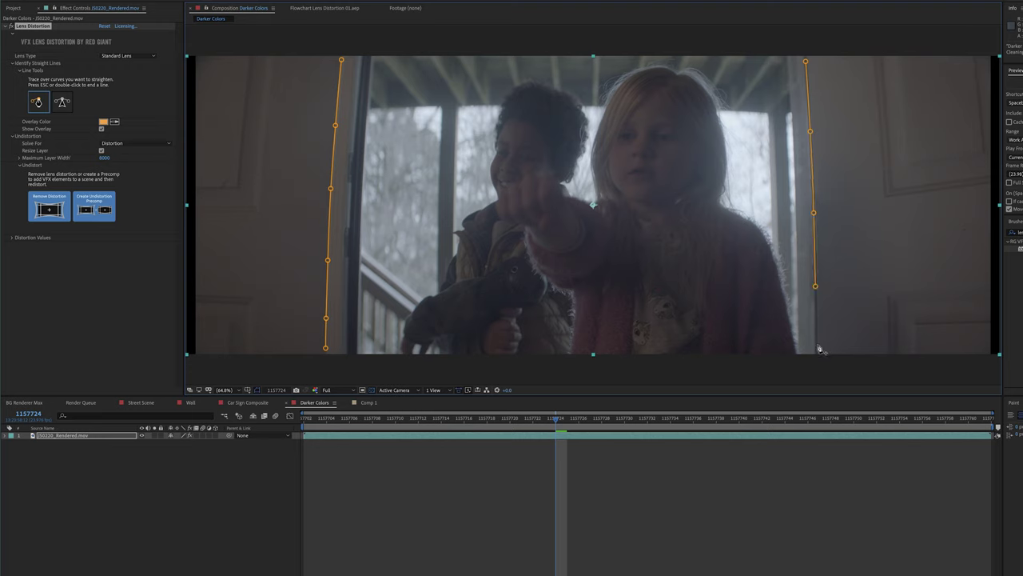
double_click(816, 347)
- Trace the top doorframe and porch beam as a horizontal line across the frame
click(386, 107)
click(449, 105)
click(498, 105)
click(594, 104)
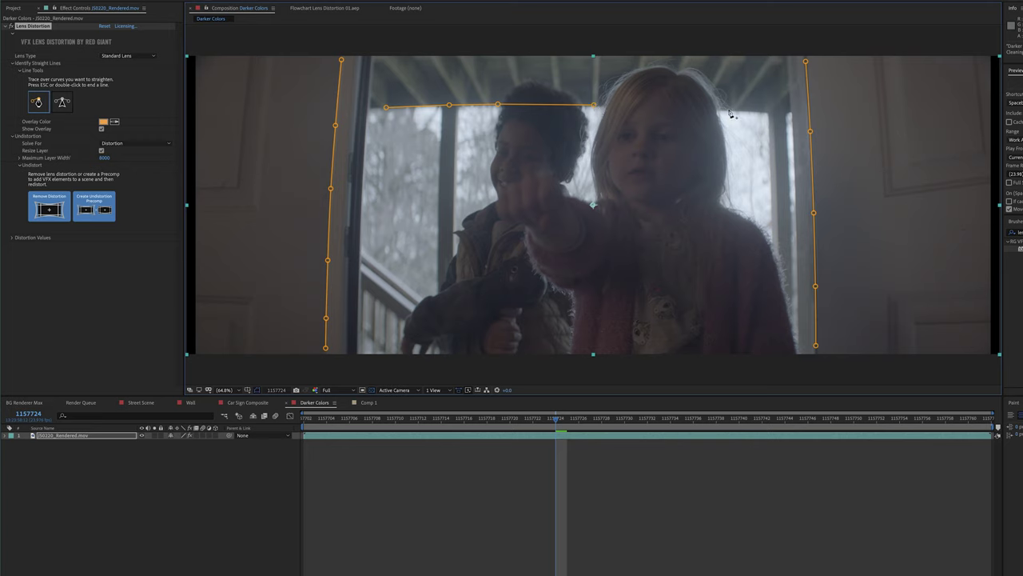
click(727, 109)
click(765, 111)
click(788, 112)
key(Escape)
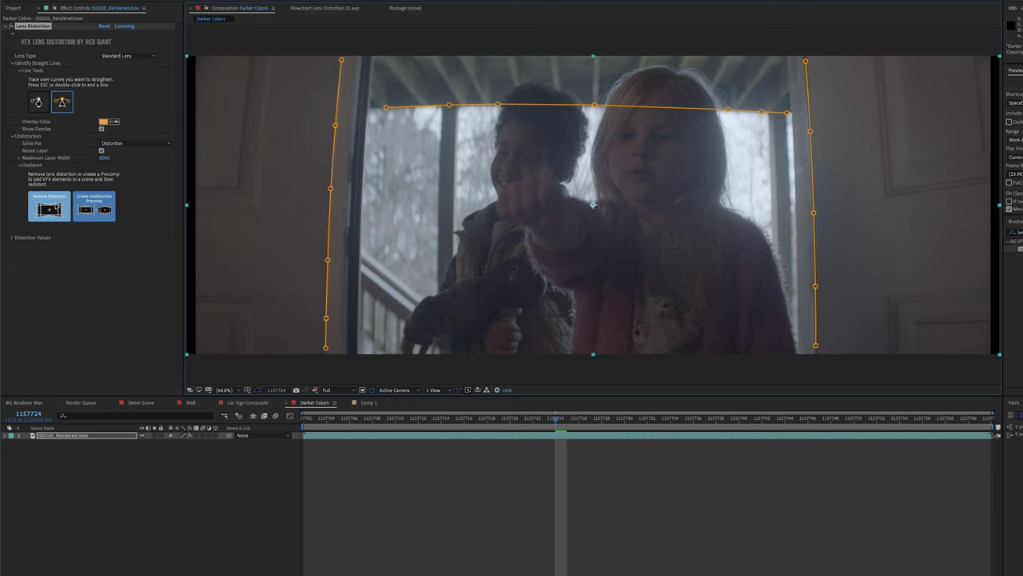
- Apply Remove Distortion, drag the layer to inspect its curved edges, and create the undistortion precomp
click(114, 424)
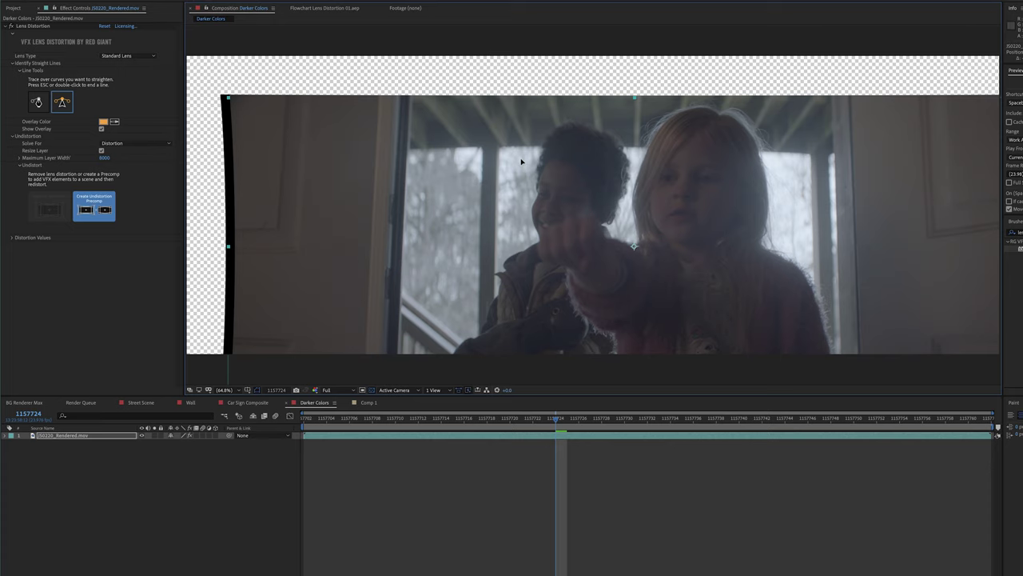
drag(521, 160, 470, 121)
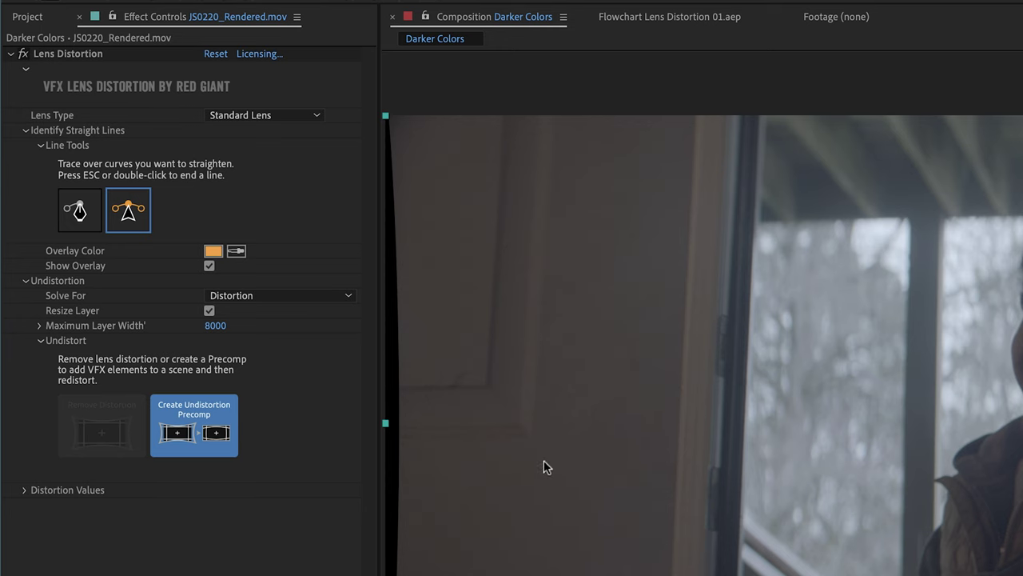
click(196, 408)
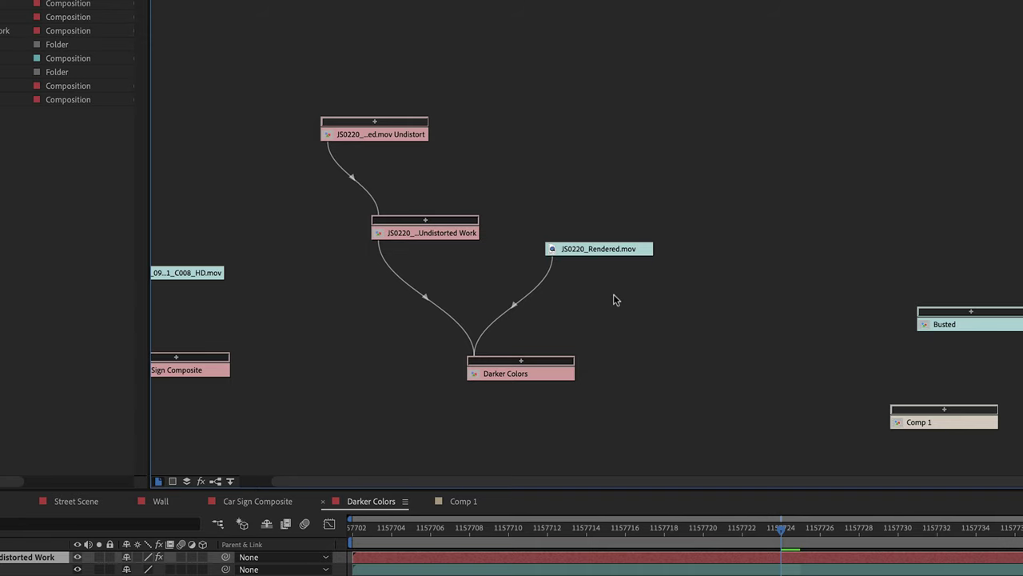
- Tidy the flowchart by nudging the JS0220_Rendered.mov and Darker Colors nodes
click(529, 377)
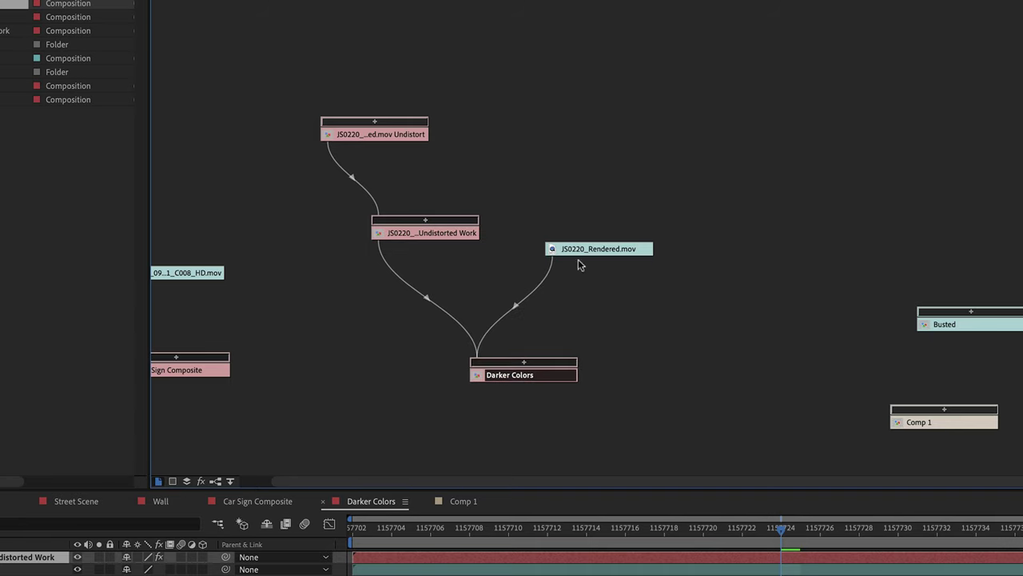
drag(594, 253, 602, 243)
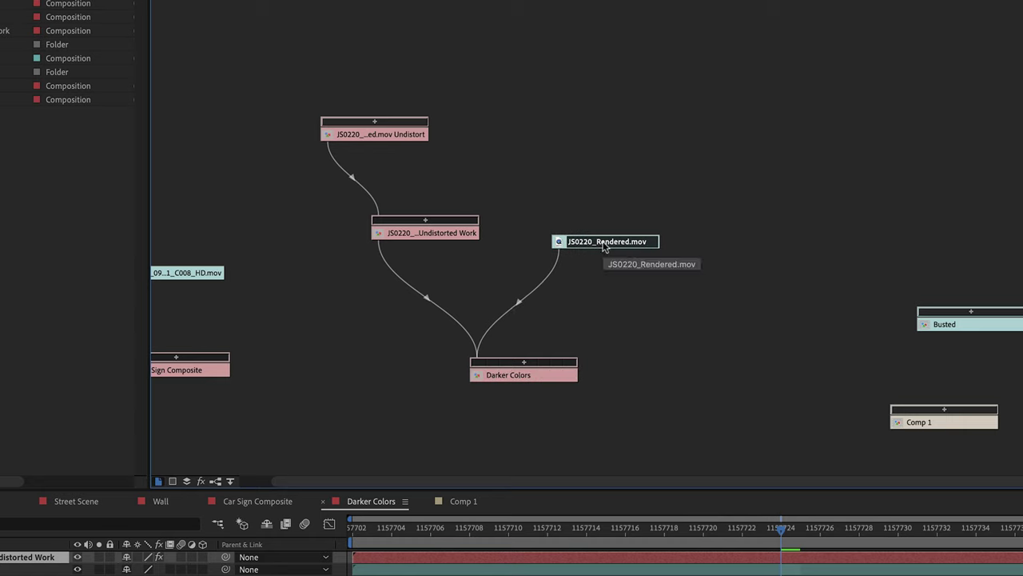
drag(543, 379, 530, 376)
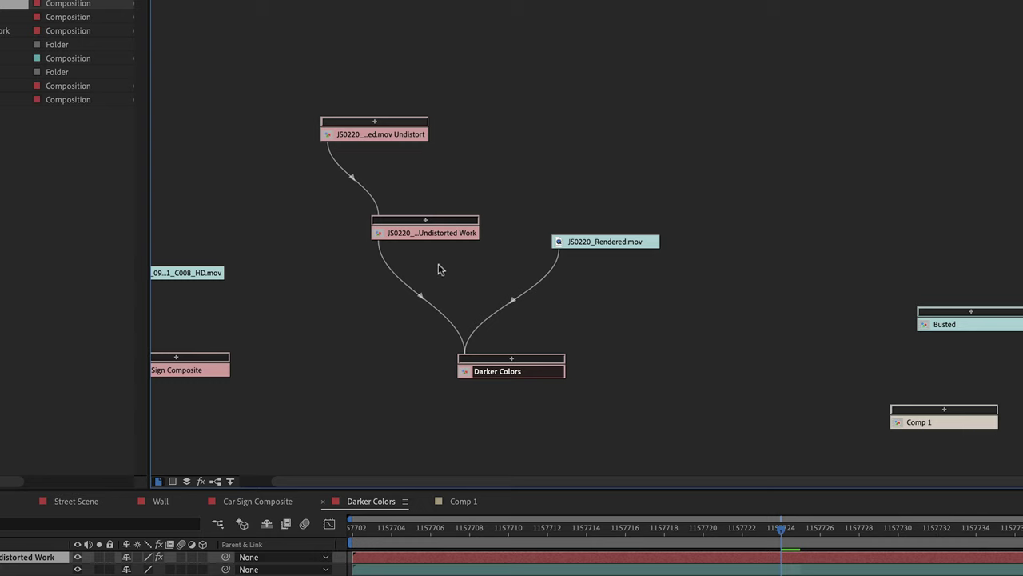
- Open the Undistort comp and keep its Anamorphic 2:1 pixel aspect ratio
double_click(396, 133)
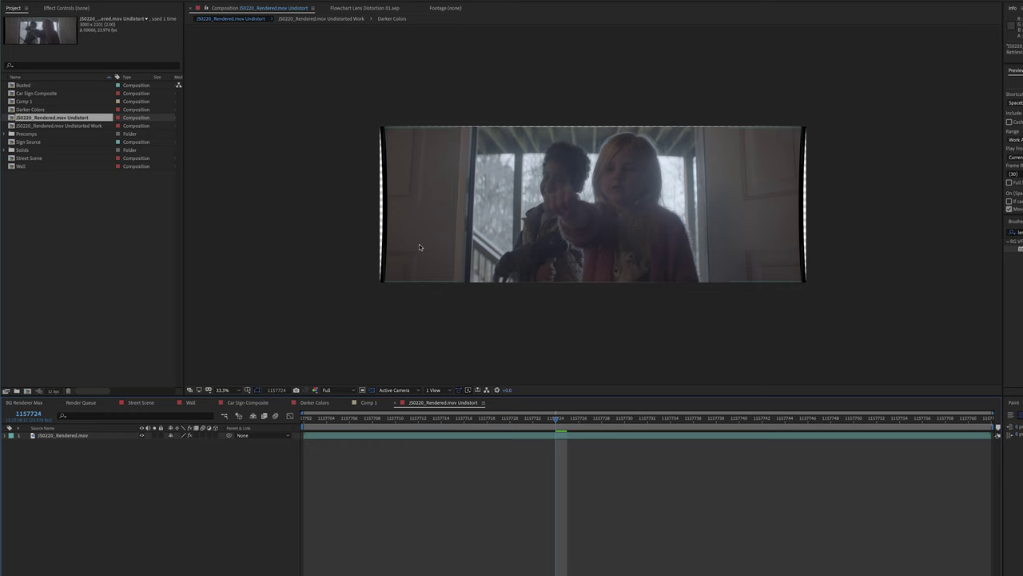
key(ctrl+k)
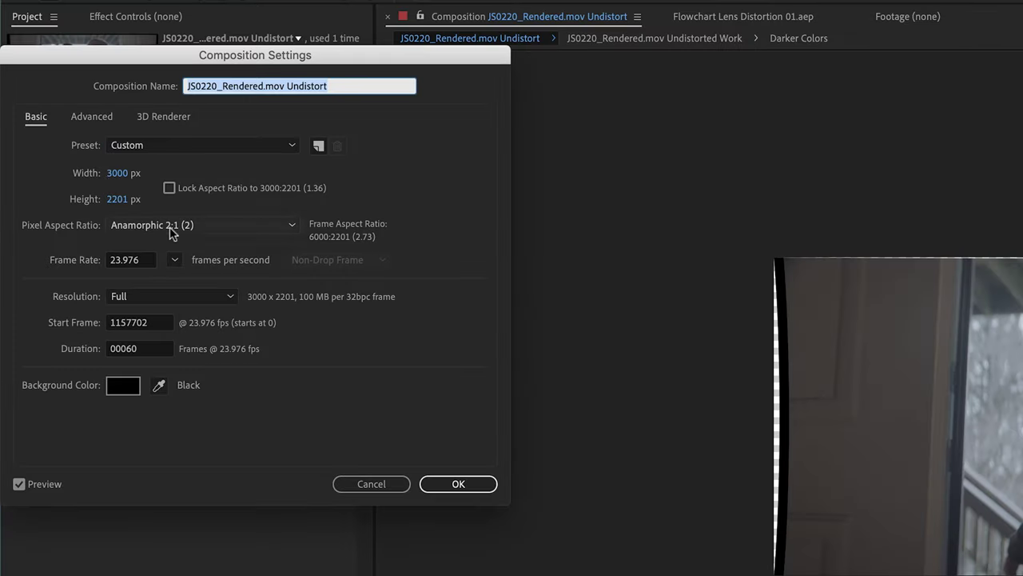
click(168, 227)
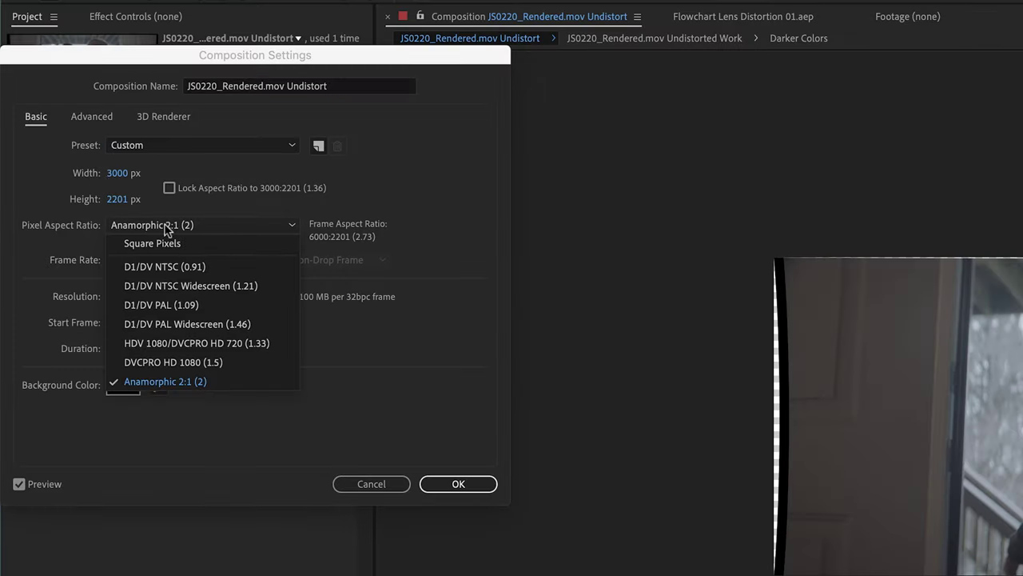
click(206, 406)
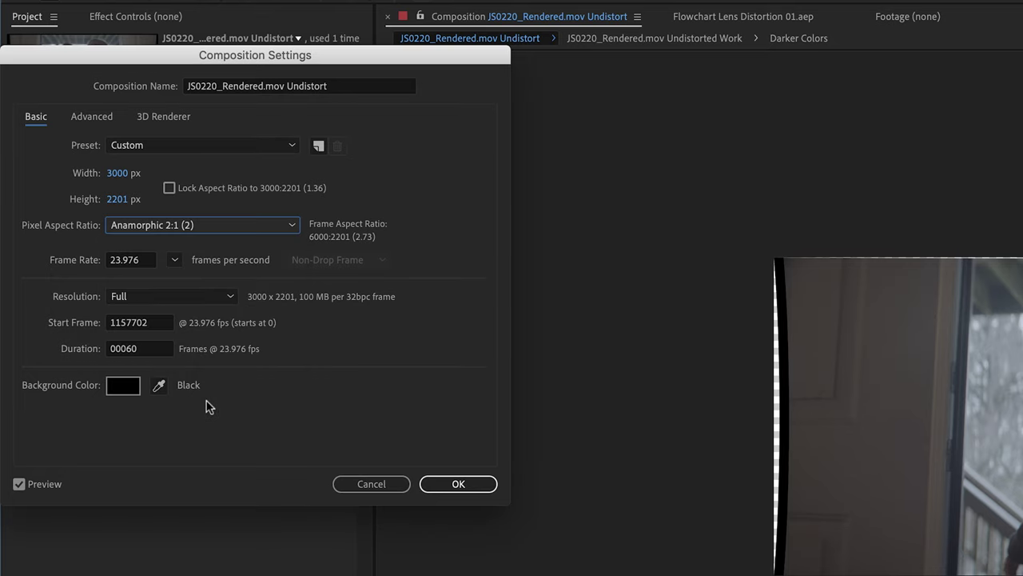
click(458, 484)
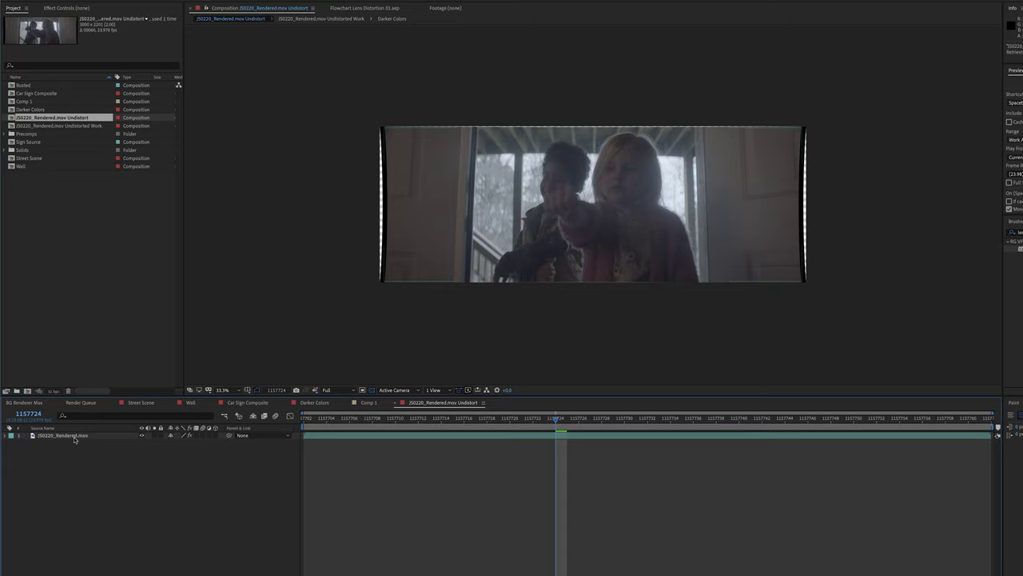
- Reveal the Lens Distortion effect's solved Distortion Values, then return to the flowchart
click(159, 16)
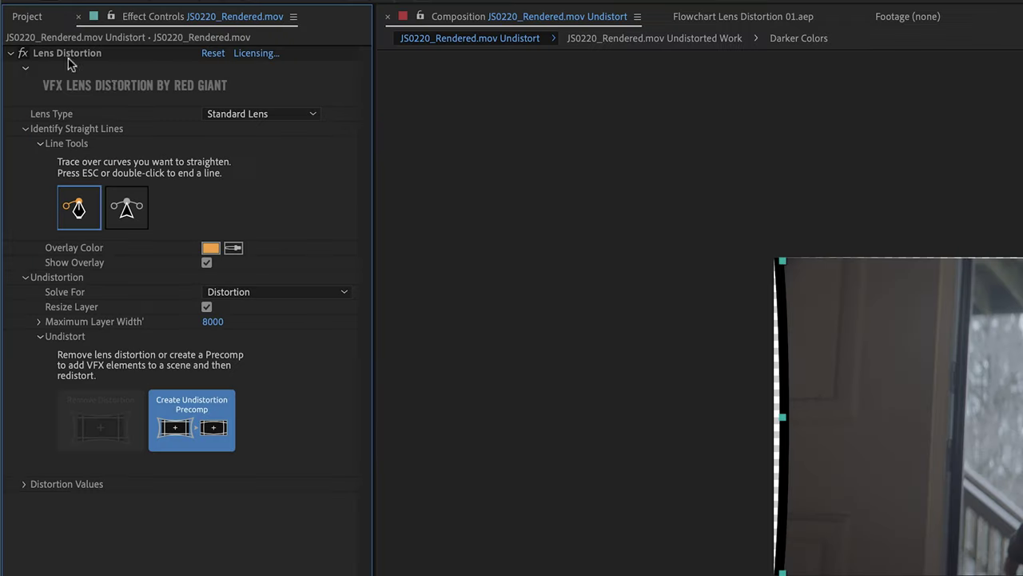
click(43, 26)
click(25, 485)
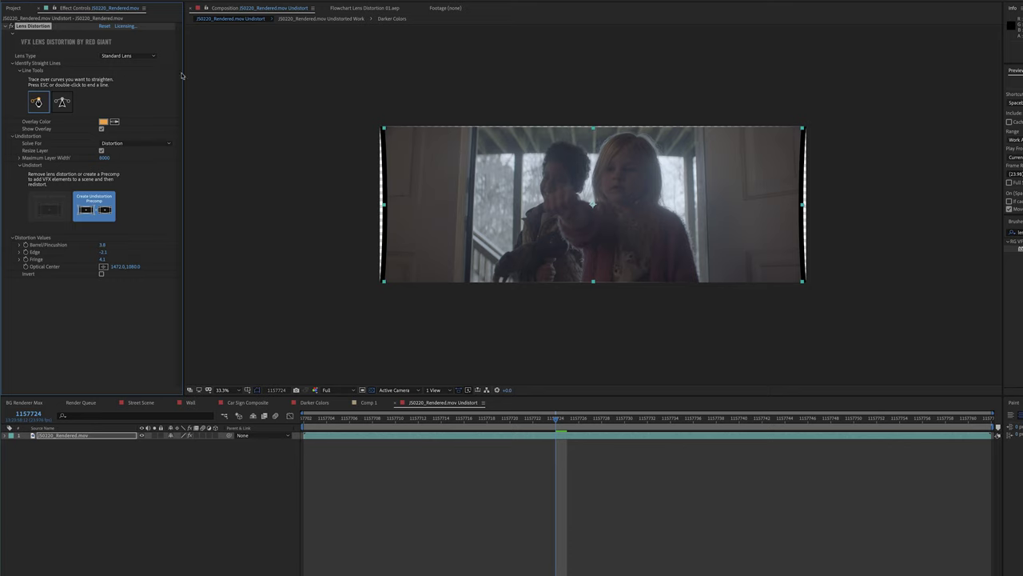
click(16, 8)
click(364, 8)
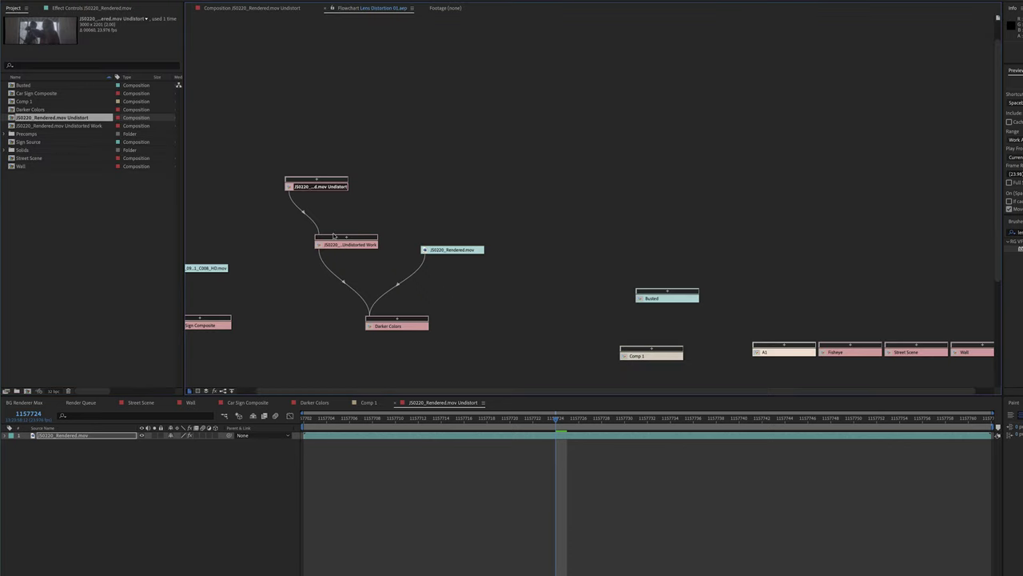
- Open Undistorted Work and add a comp-sized deep red solid
click(372, 251)
double_click(371, 251)
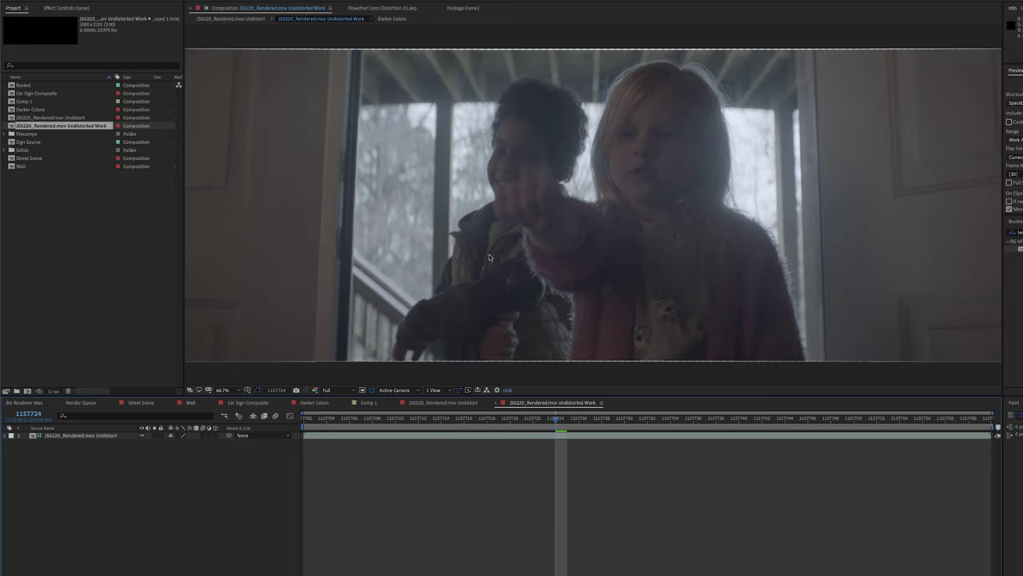
click(113, 439)
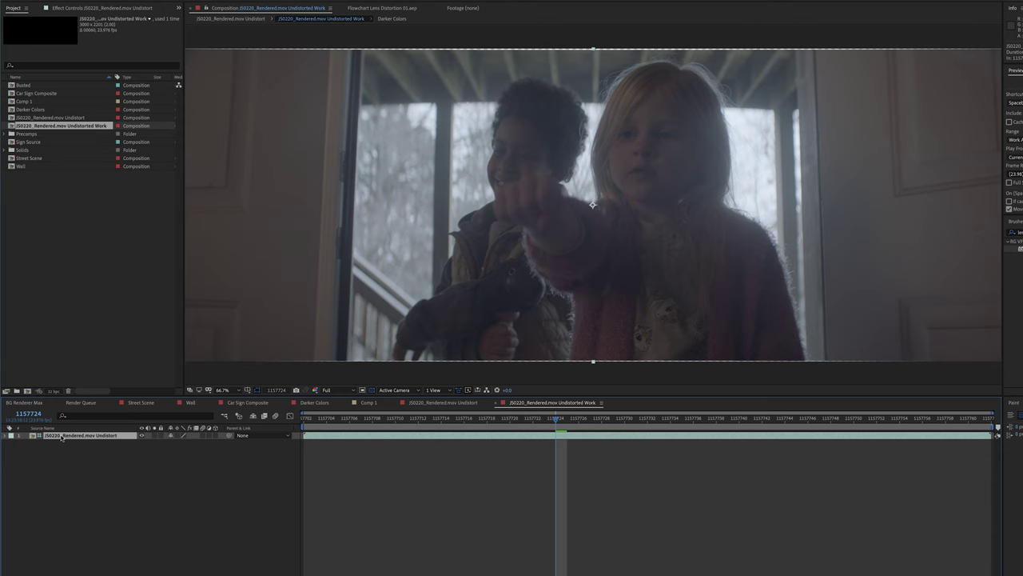
key(ctrl+y)
click(97, 140)
click(96, 166)
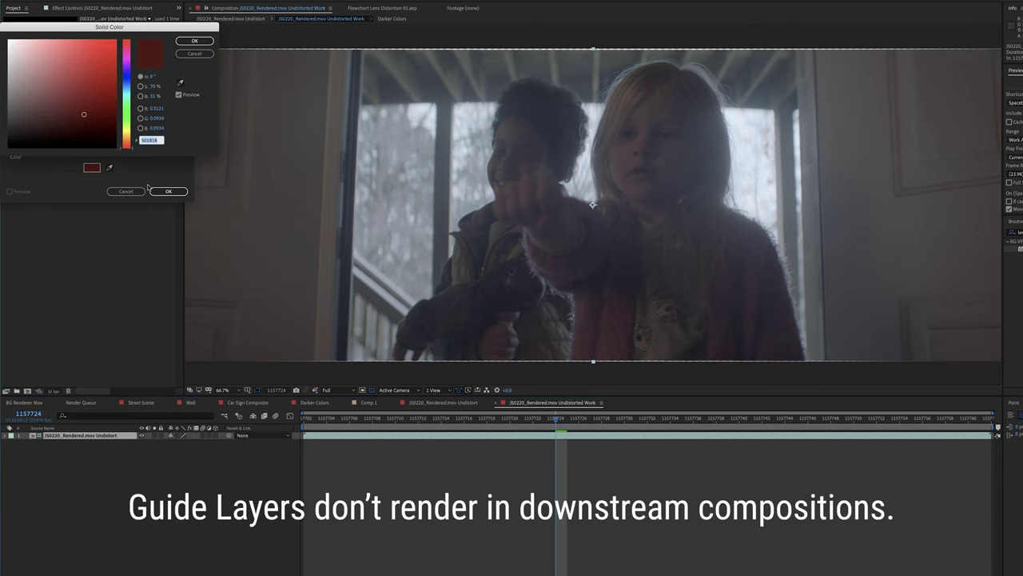
key(Return)
click(160, 192)
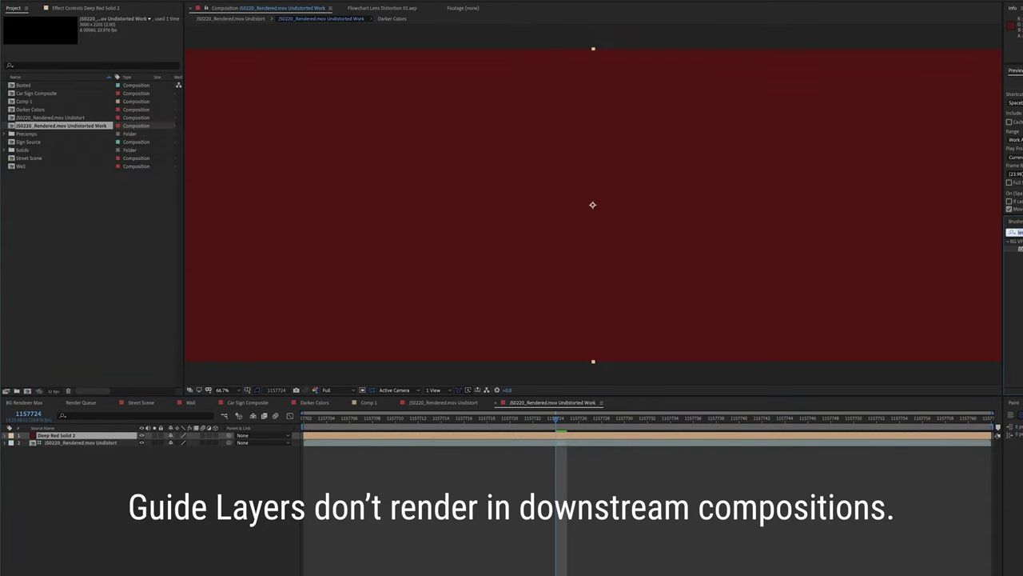
- Apply the Grid effect to the red solid and jump back to Darker Colors via the mini-flowchart
text(grid)
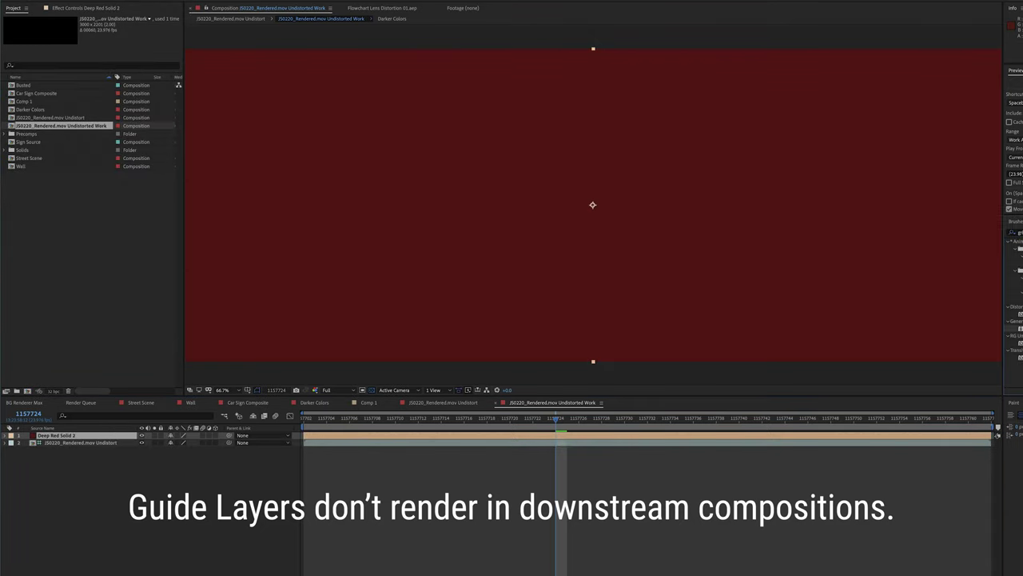
double_click(1018, 327)
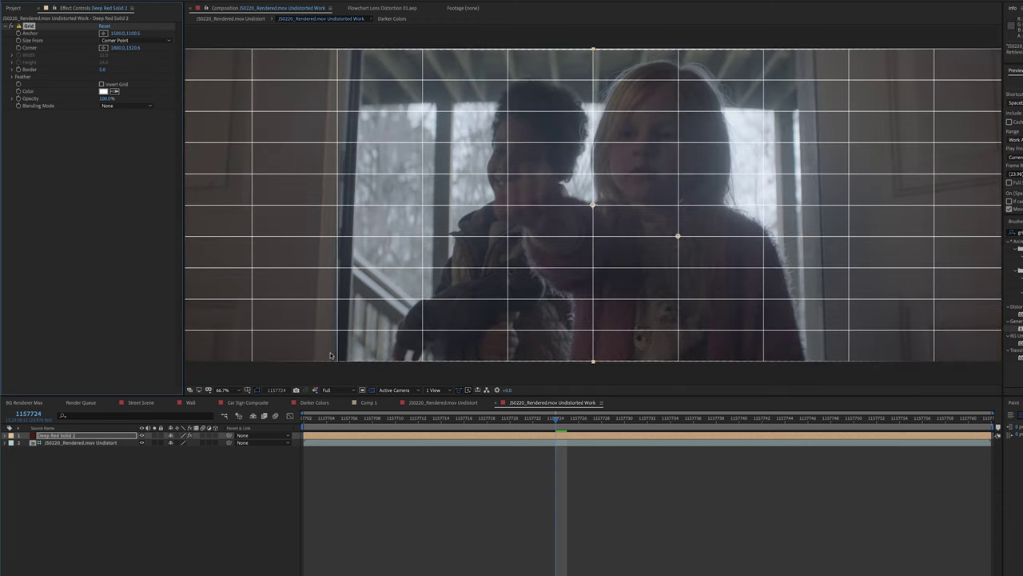
click(16, 526)
key(Tab)
key(Return)
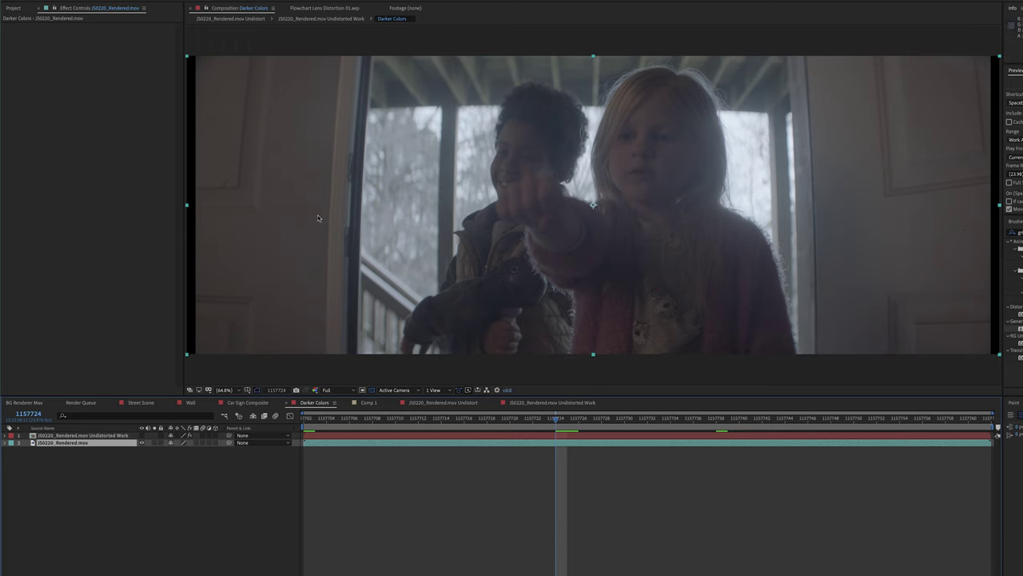
- Make the Undistorted Work layer visible again and switch to the project Flowchart view
click(118, 436)
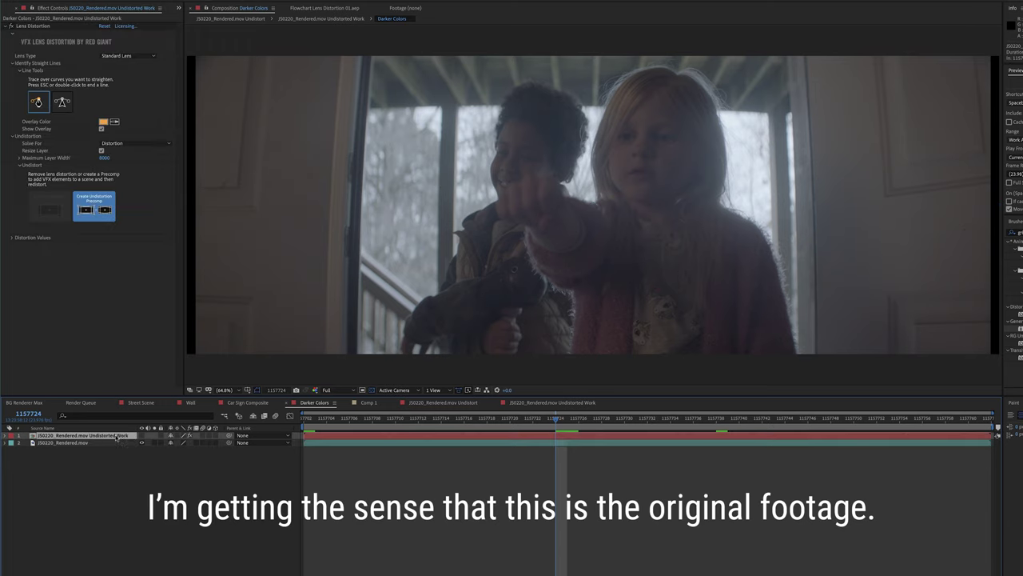
click(143, 435)
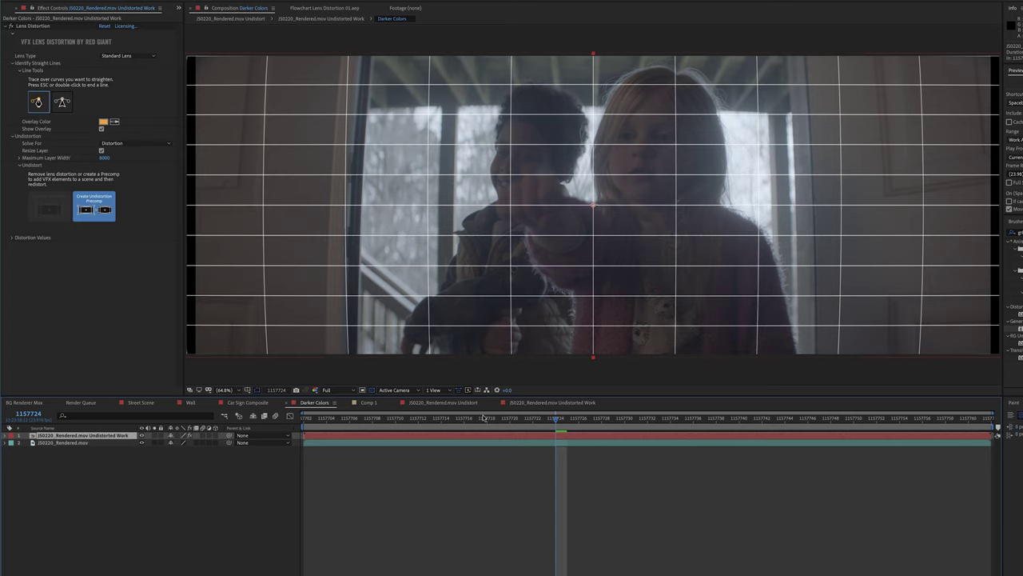
key(ctrl+0)
- In the project flowchart, nudge the Undistorted Work and Undistort nodes into new positions
click(178, 85)
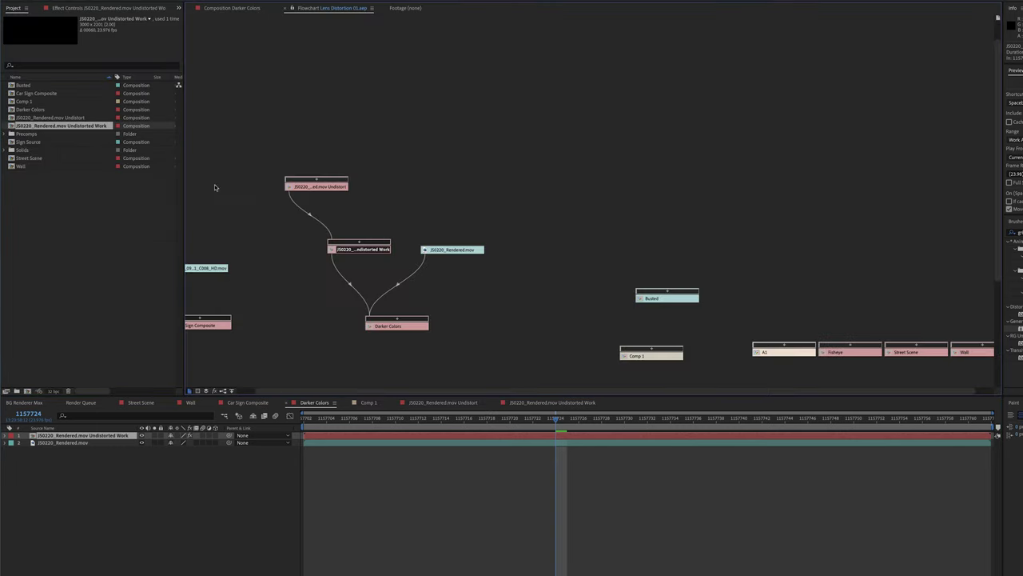
click(366, 264)
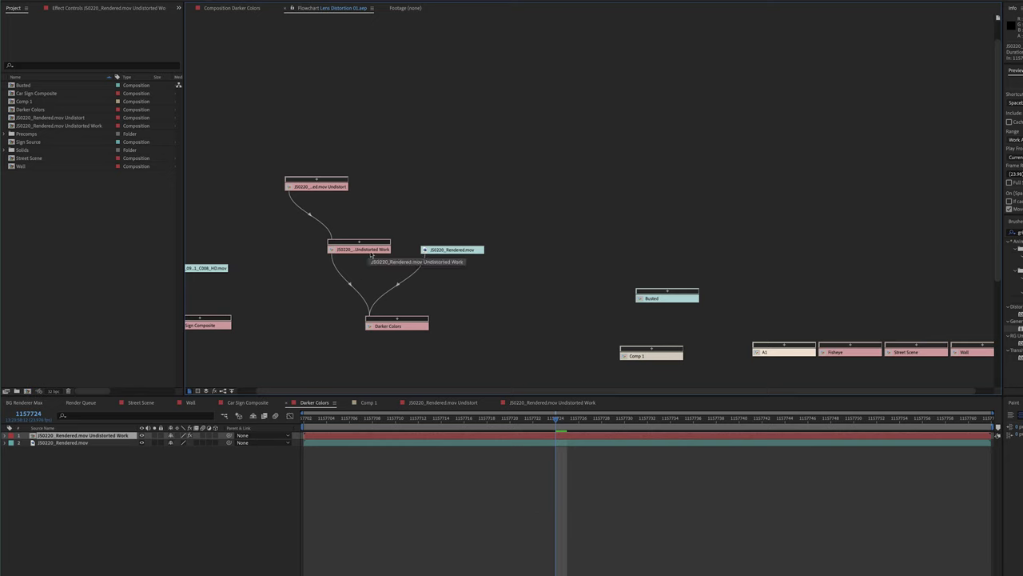
drag(375, 255, 370, 256)
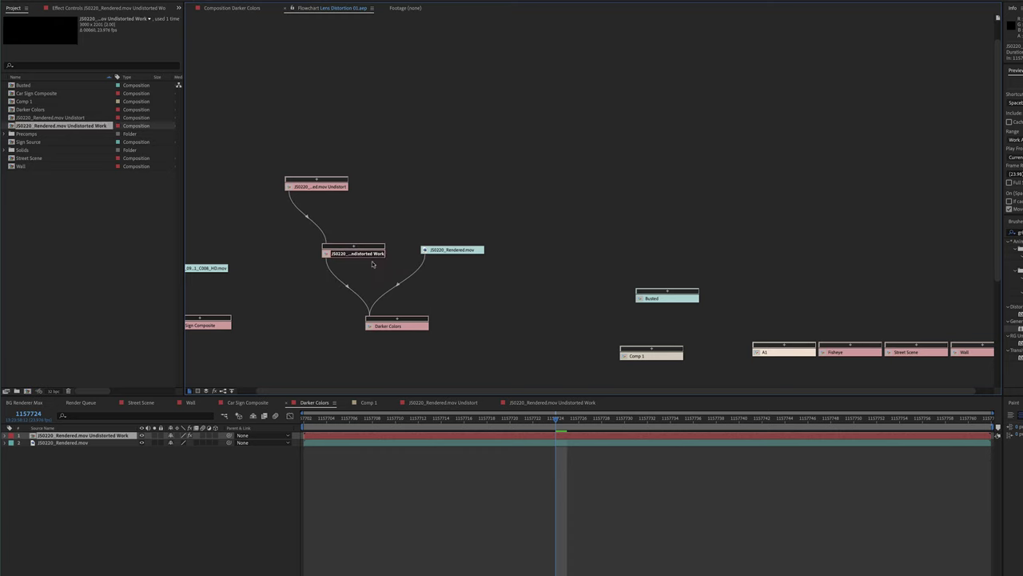
drag(370, 257, 365, 256)
click(370, 219)
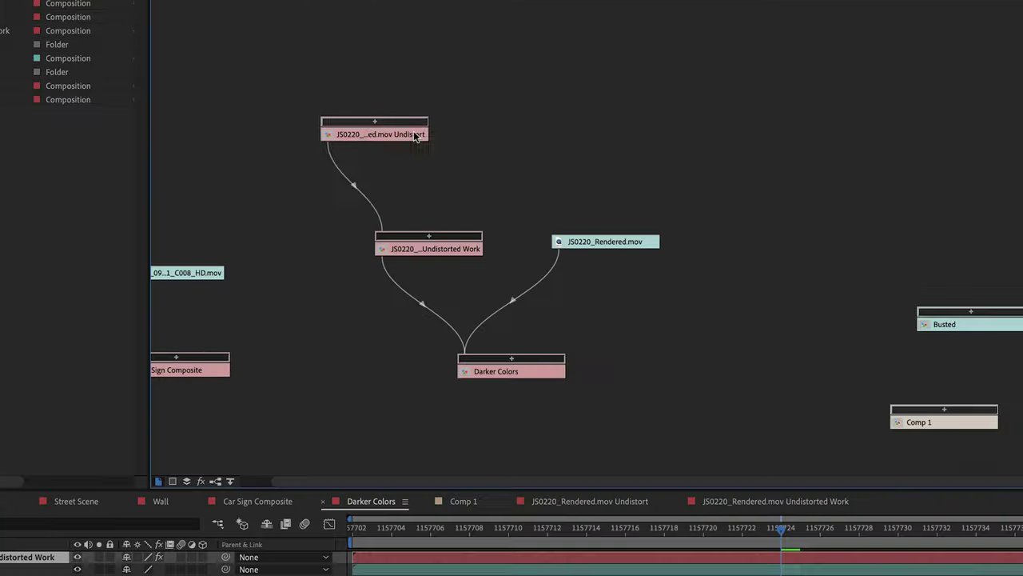
drag(335, 184, 341, 177)
- Raise Undistort and Undistorted Work, shift Darker Colors right, then bring up Street Scene
drag(470, 252, 454, 238)
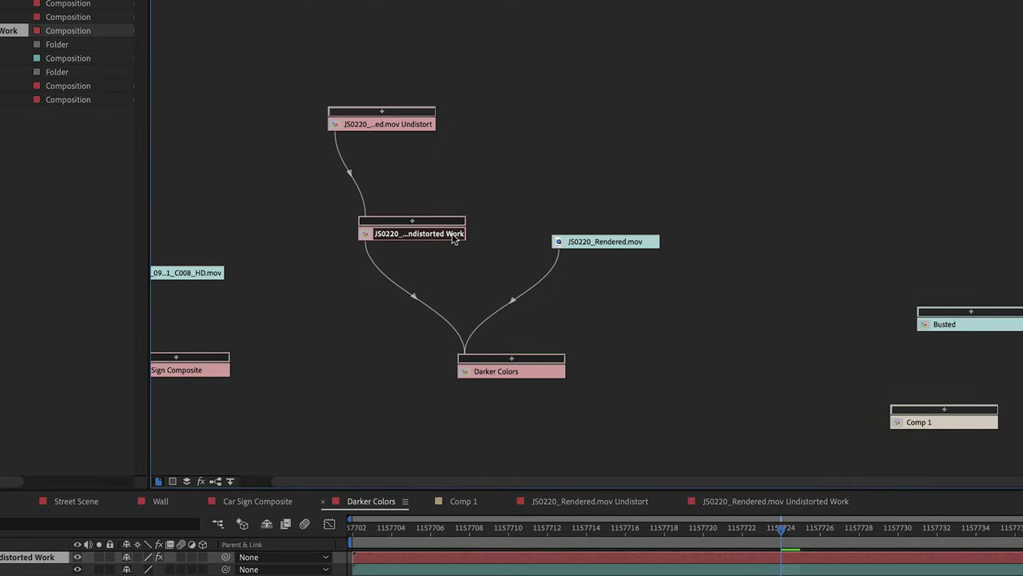
click(431, 169)
drag(405, 126, 371, 54)
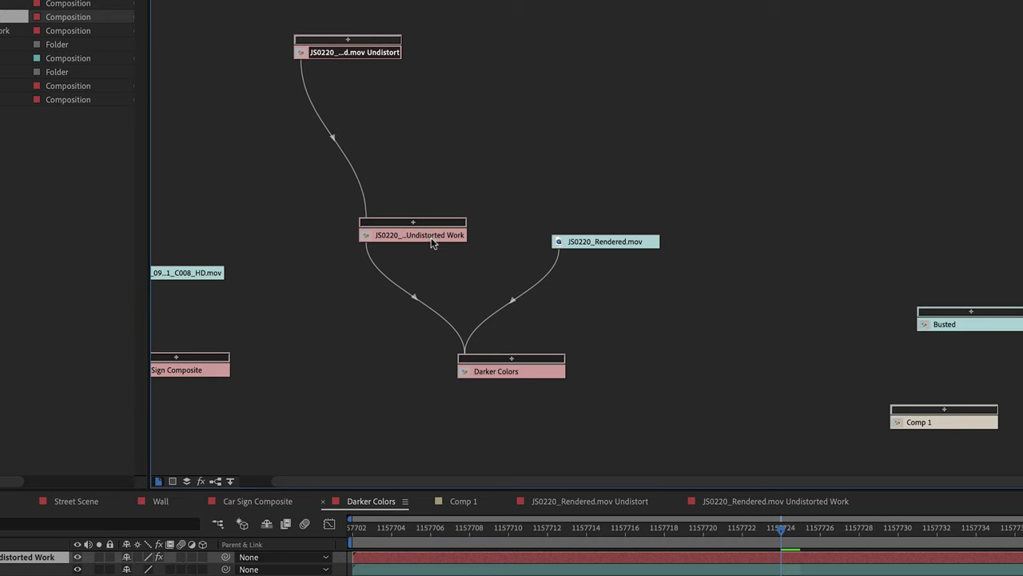
drag(431, 237, 438, 194)
drag(491, 373, 529, 366)
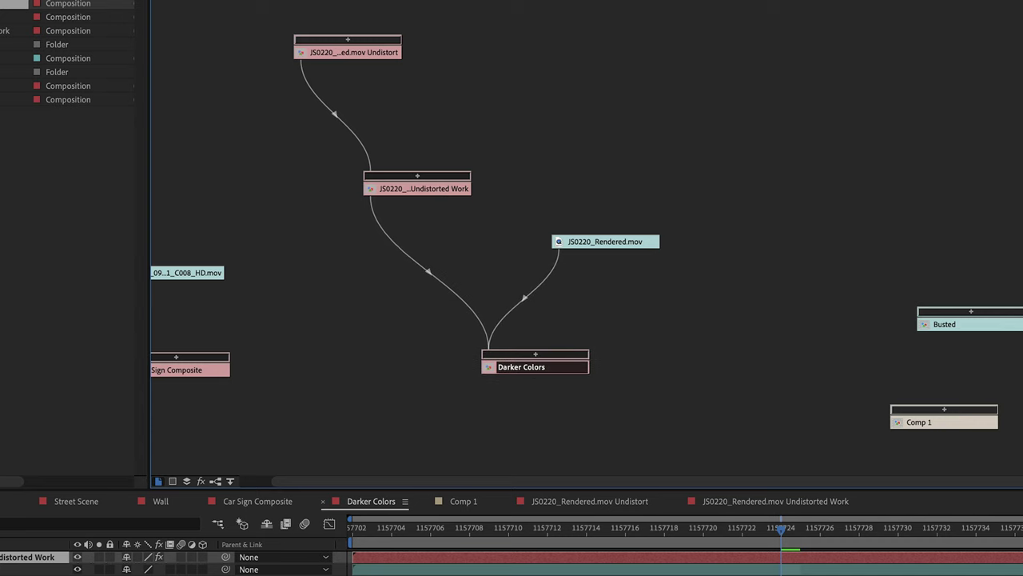
click(73, 501)
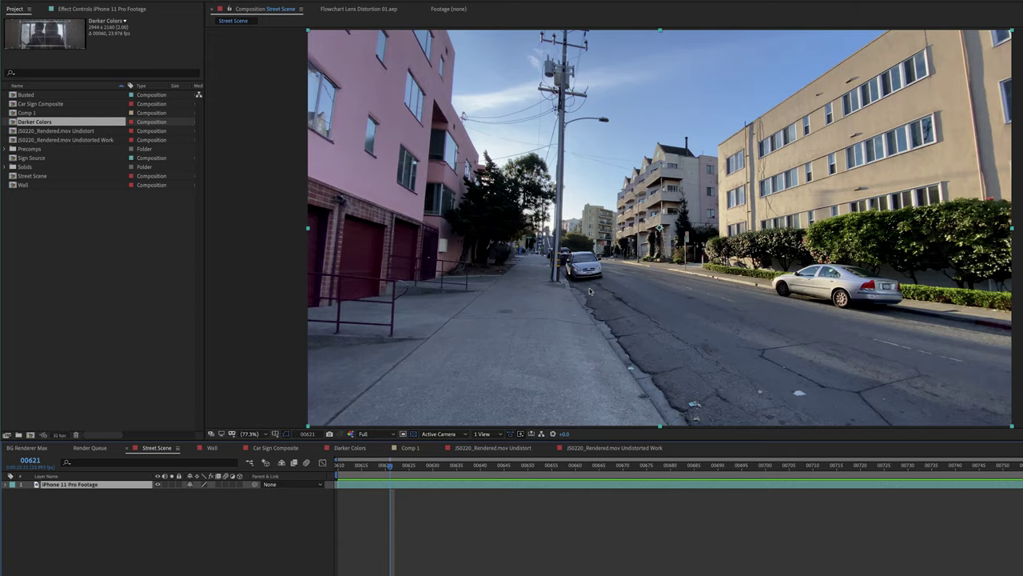
- Preview the Street Scene footage and return to frame 00700
click(766, 465)
key(space)
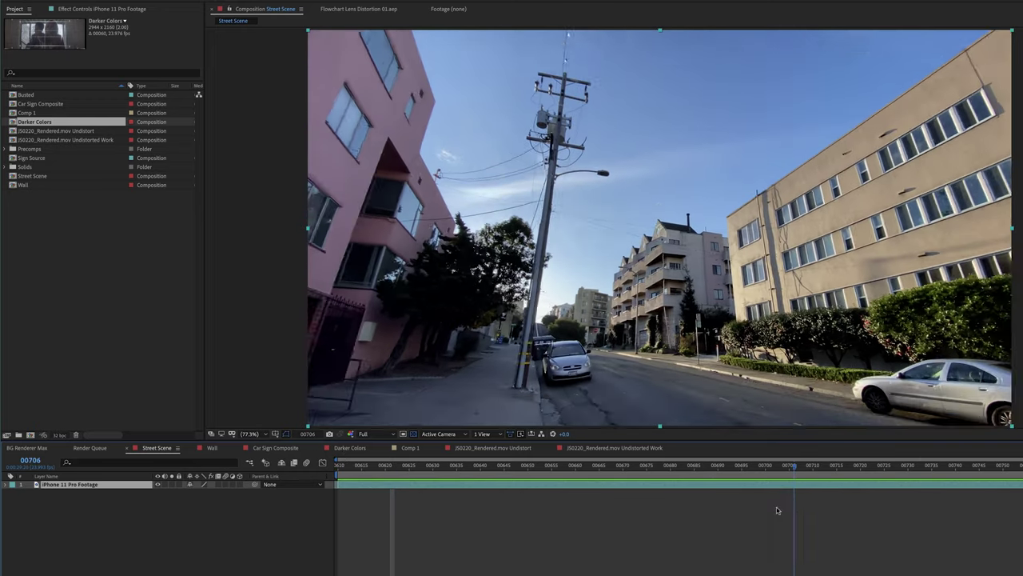
key(space)
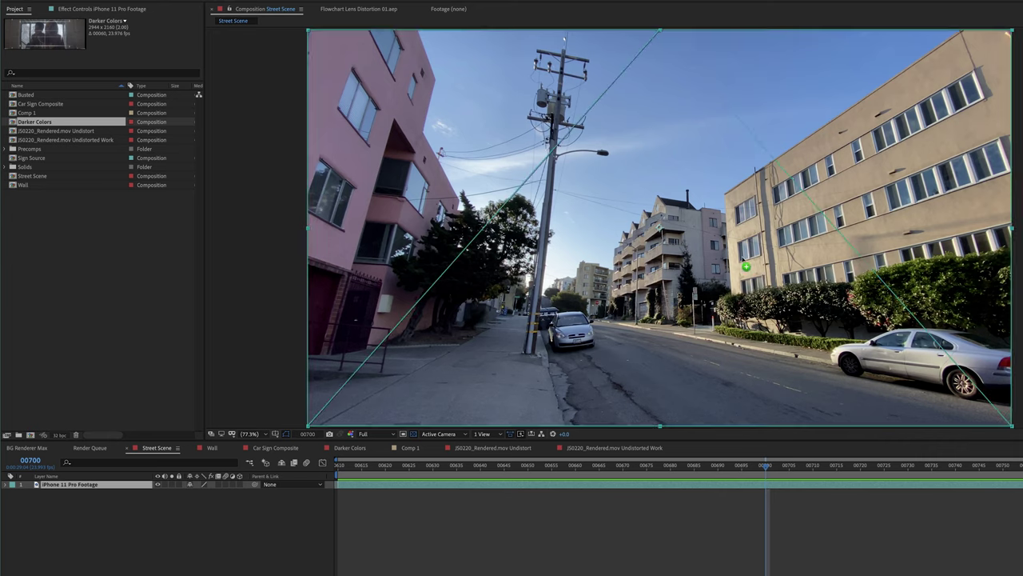
- Apply VFX Lens Distortion and trace straight lines along the pink and beige building edges
key(ctrl+alt+shift+e)
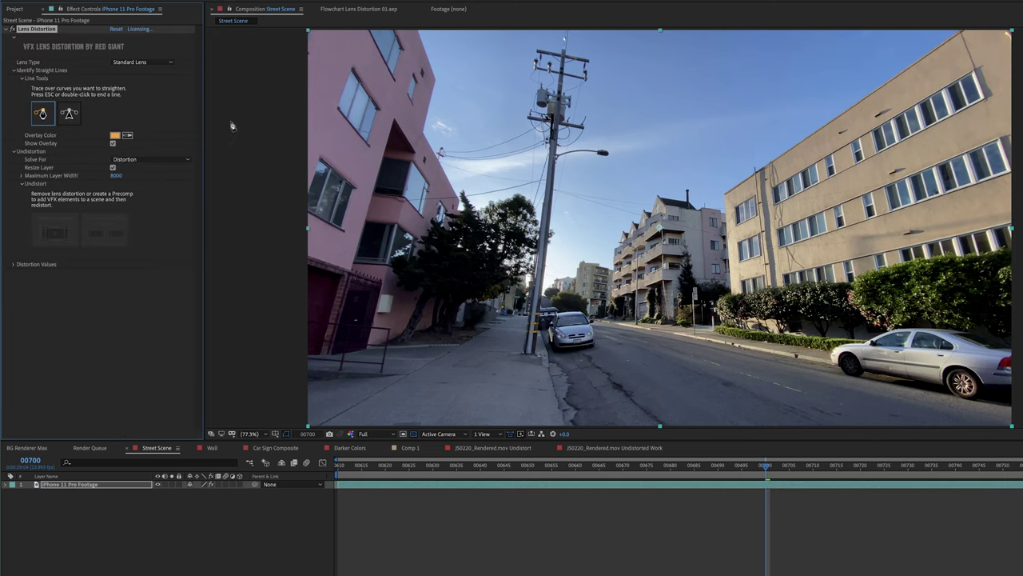
click(393, 119)
click(382, 159)
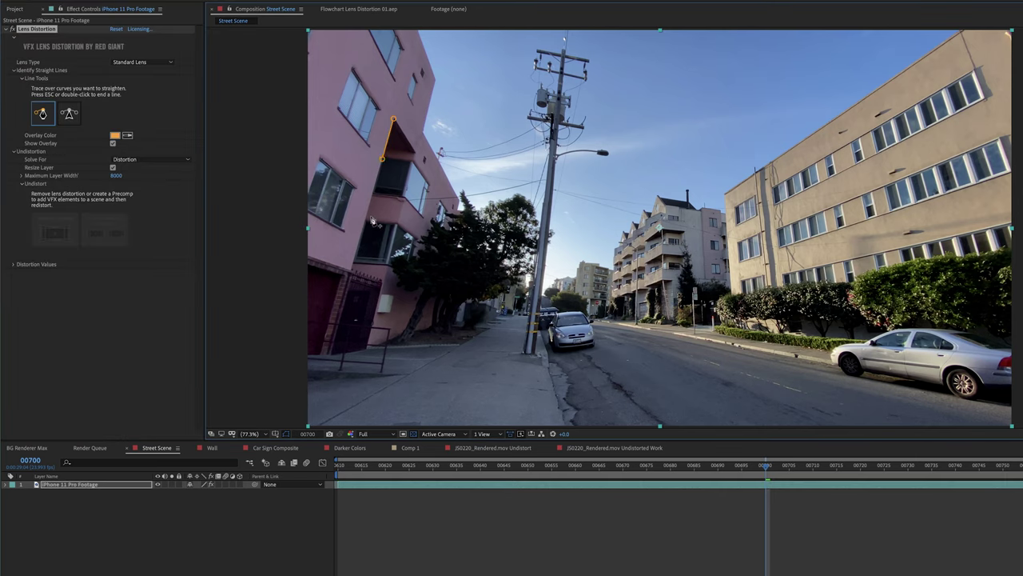
double_click(366, 214)
double_click(352, 270)
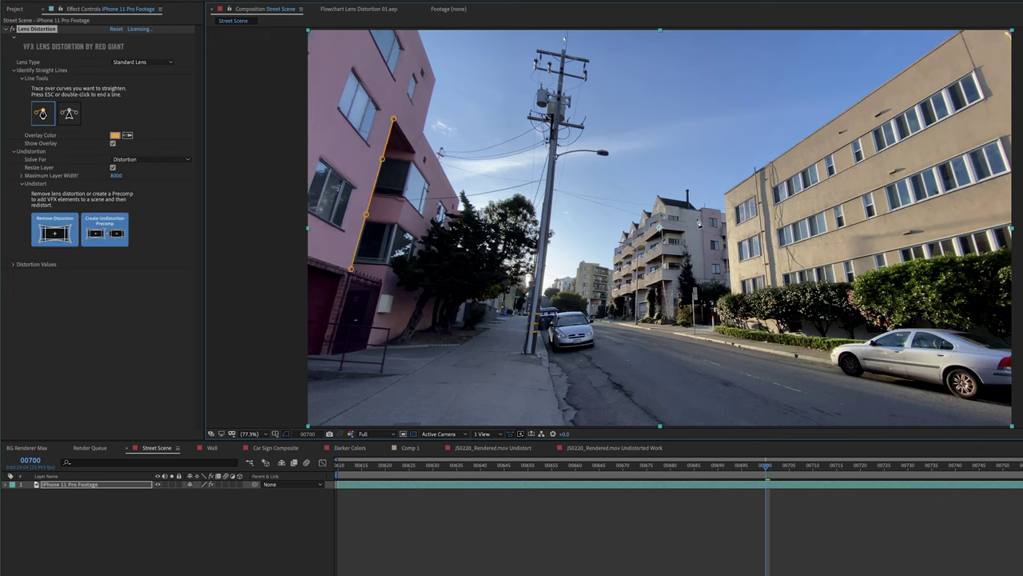
click(798, 147)
click(891, 81)
double_click(957, 39)
click(766, 286)
- Create the undistortion precomp and open the Undistorted Work composition
click(108, 231)
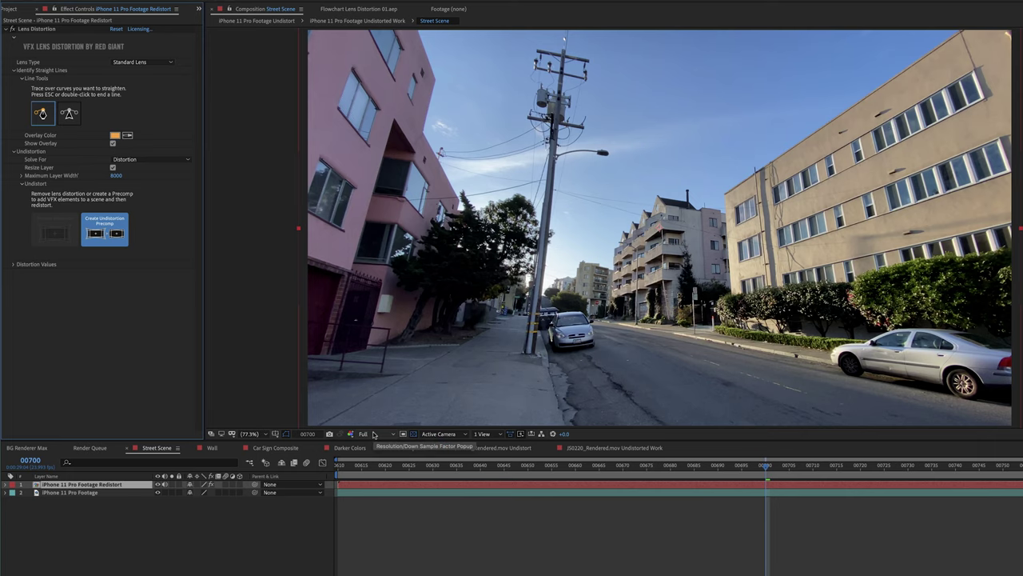
click(73, 551)
key(Tab)
click(72, 551)
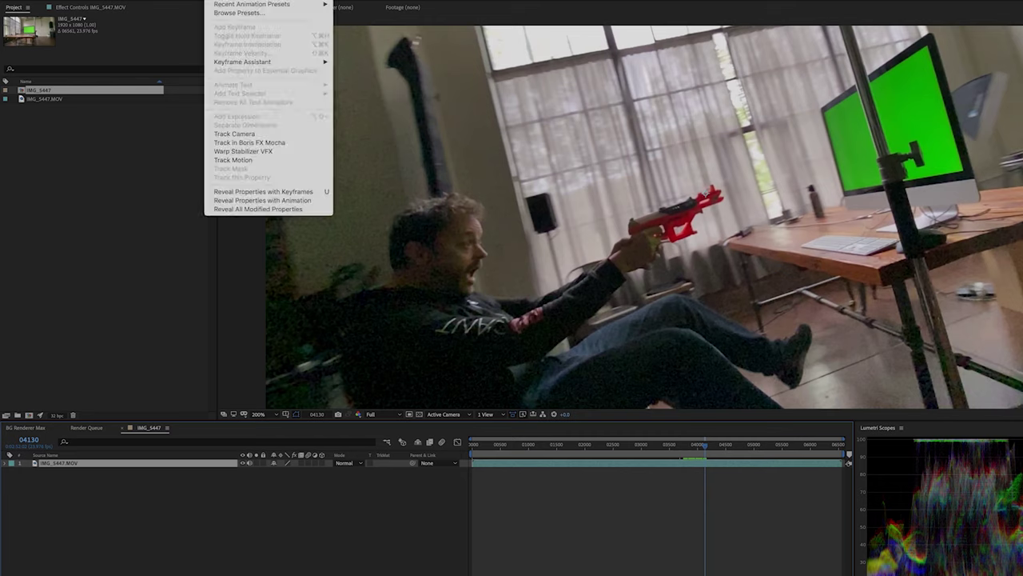
- Try Track Camera on IMG_5447, trace the window frame with the Line Tool, then scrub 3D Anim 2
click(236, 133)
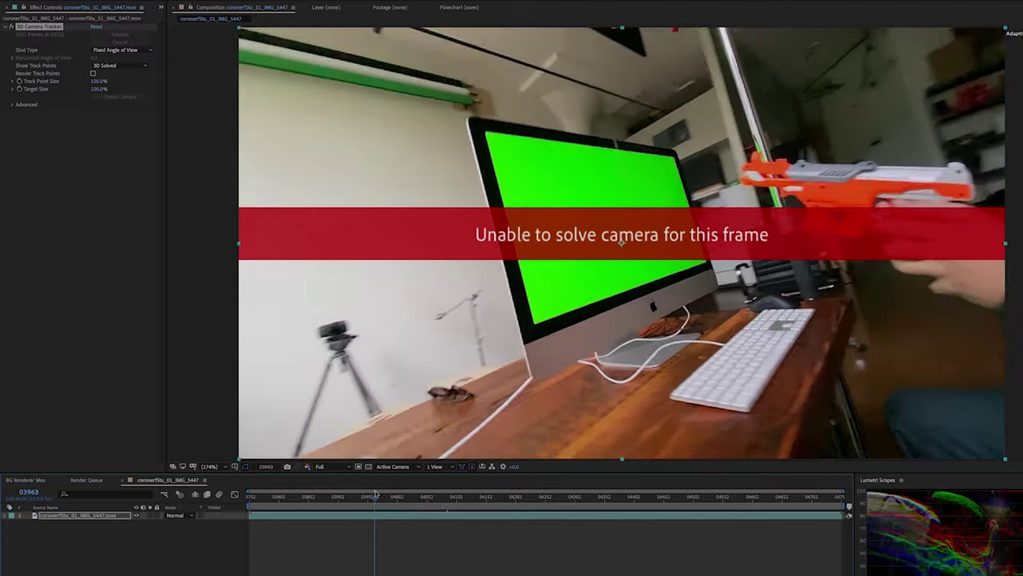
click(652, 386)
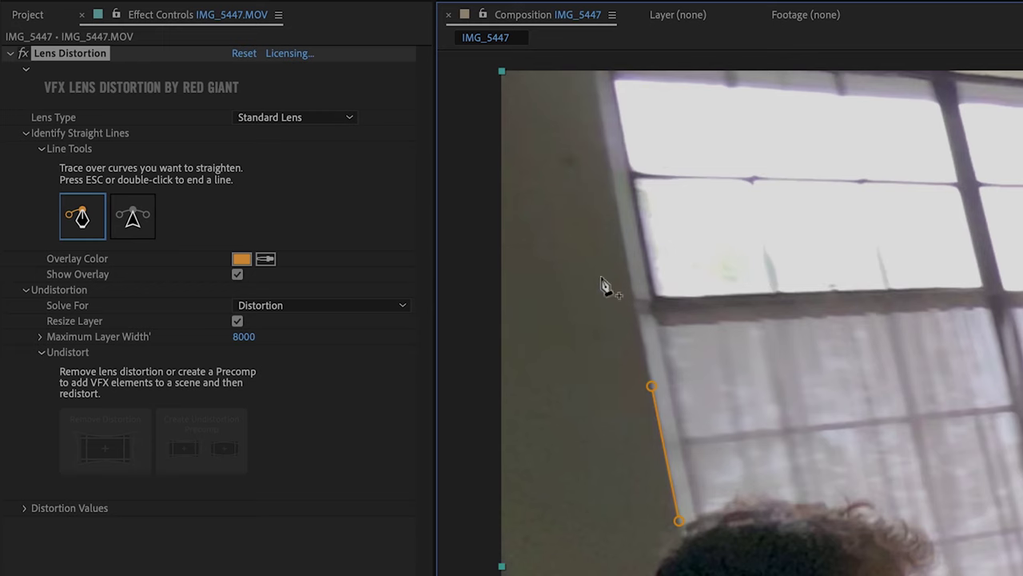
click(623, 241)
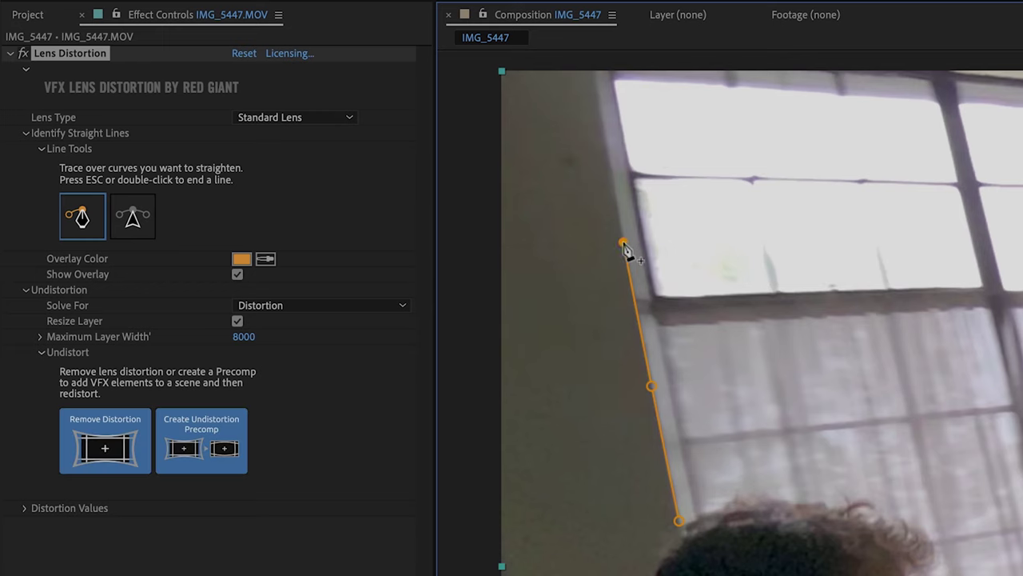
click(608, 154)
click(598, 102)
click(595, 74)
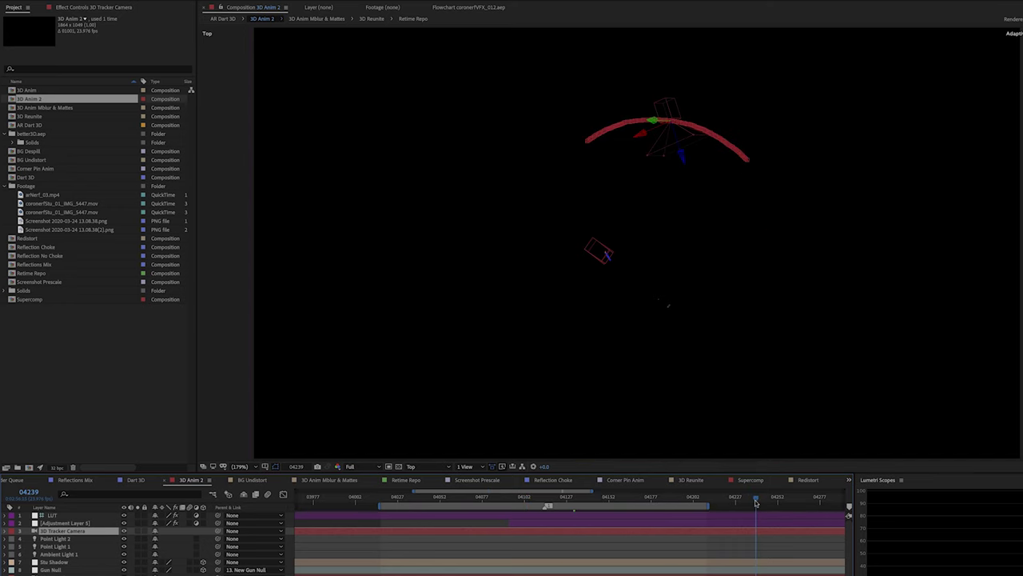
drag(641, 499, 676, 506)
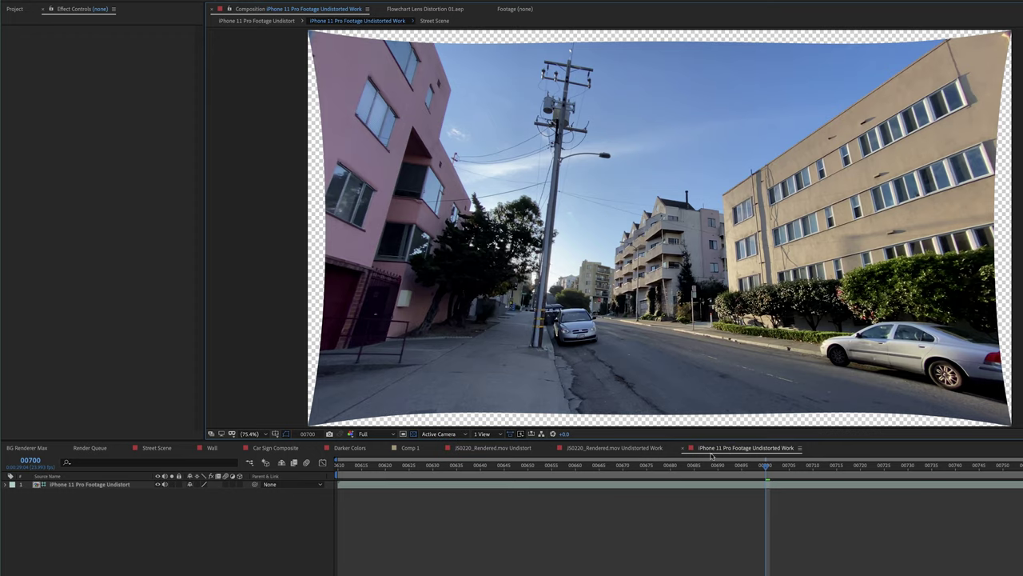
- Apply Track Camera to the undistorted layer and check the original footage's distortion values in the precomp
click(120, 484)
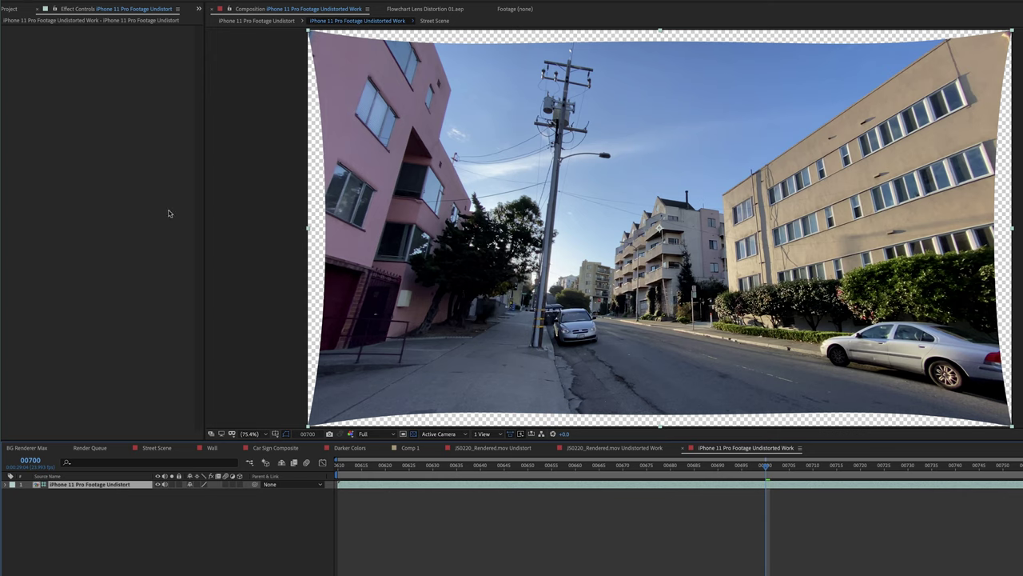
click(227, 0)
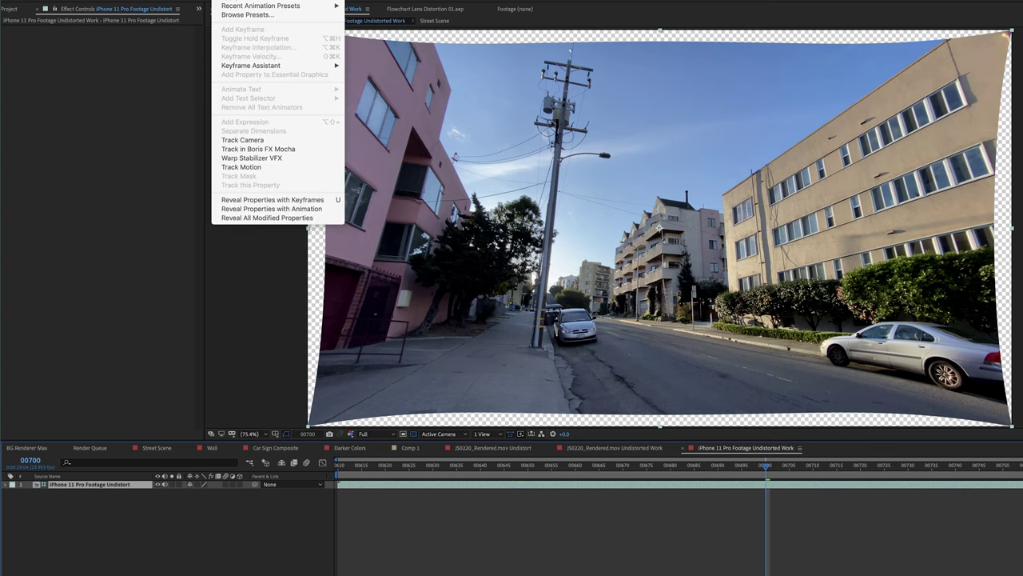
click(243, 140)
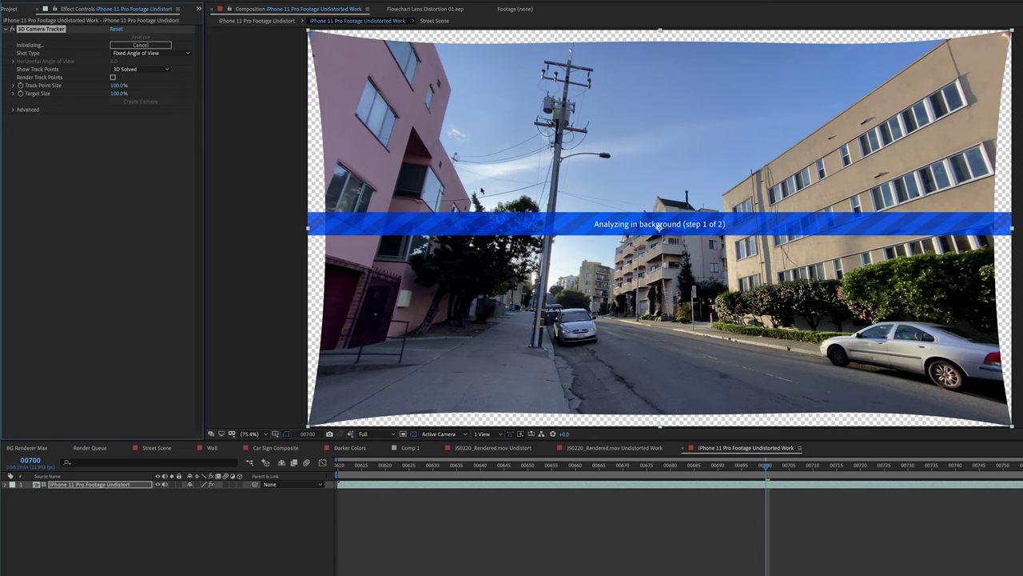
double_click(112, 486)
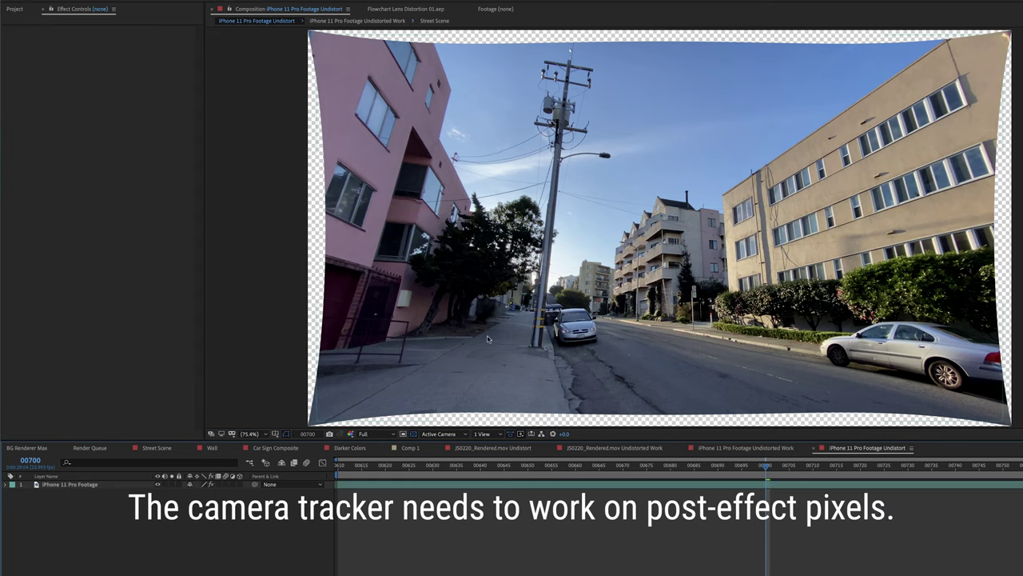
click(85, 484)
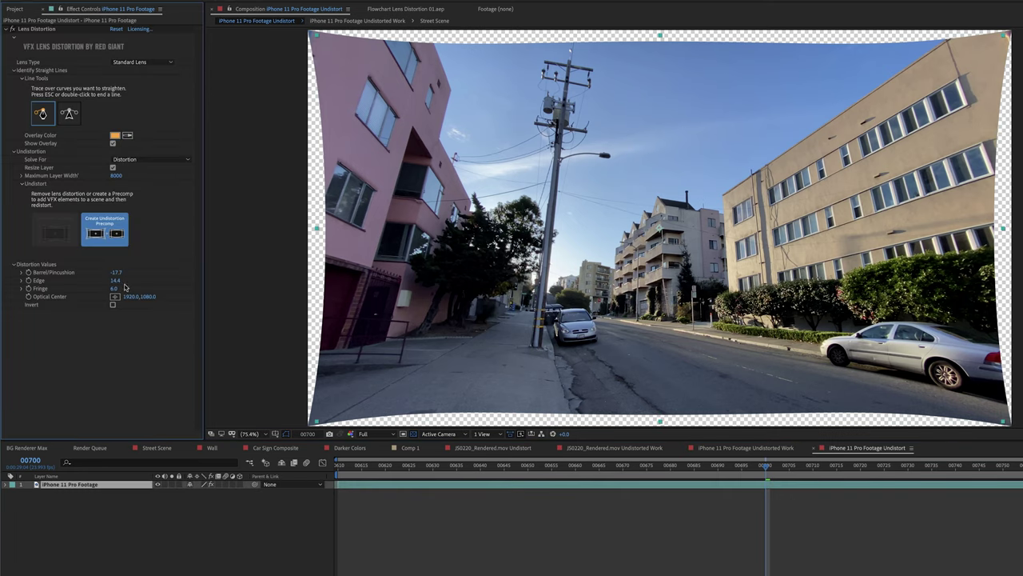
click(758, 445)
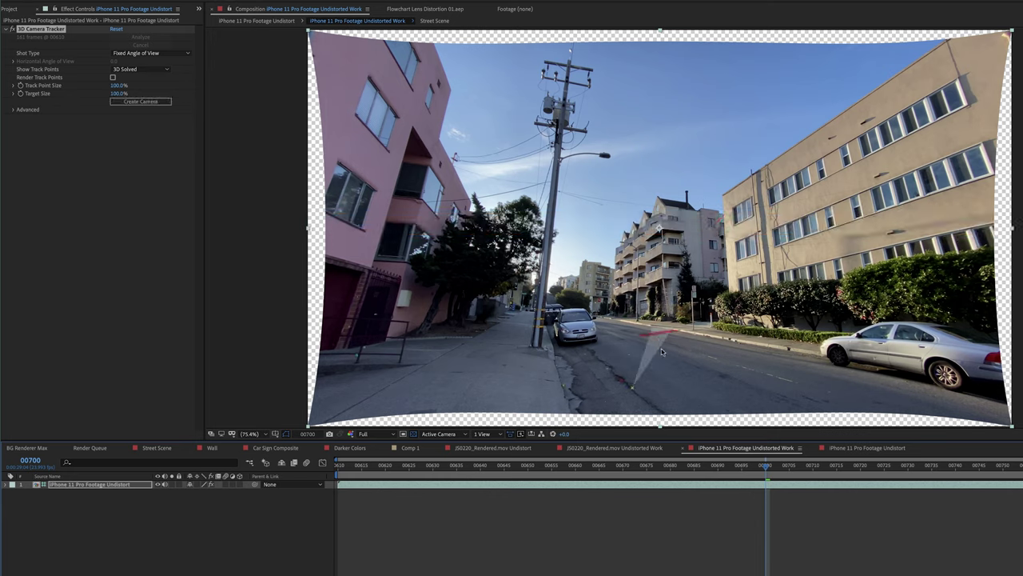
- Move to frame 00714 and right-click a solved track point on the road
click(767, 472)
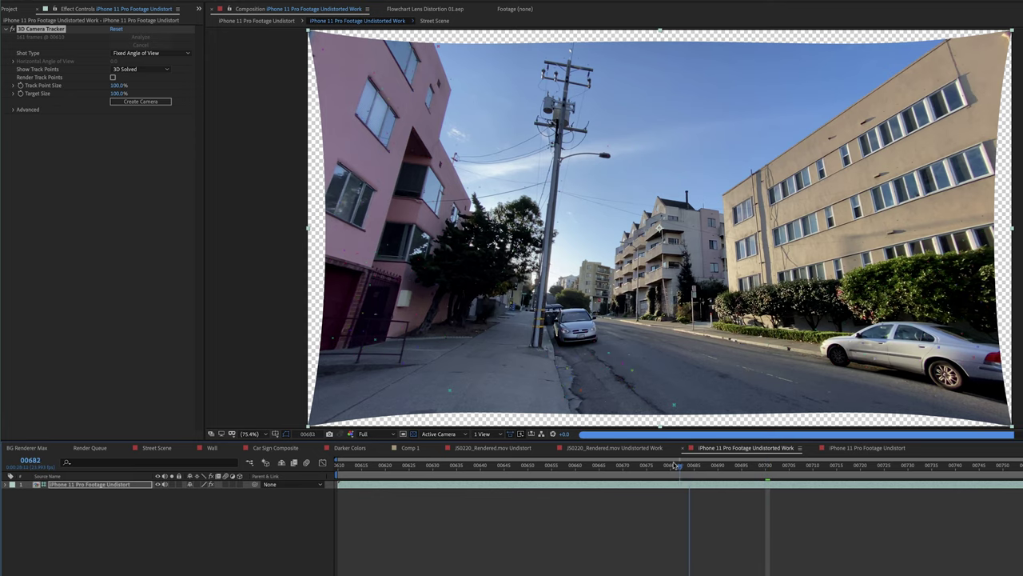
drag(804, 467, 833, 468)
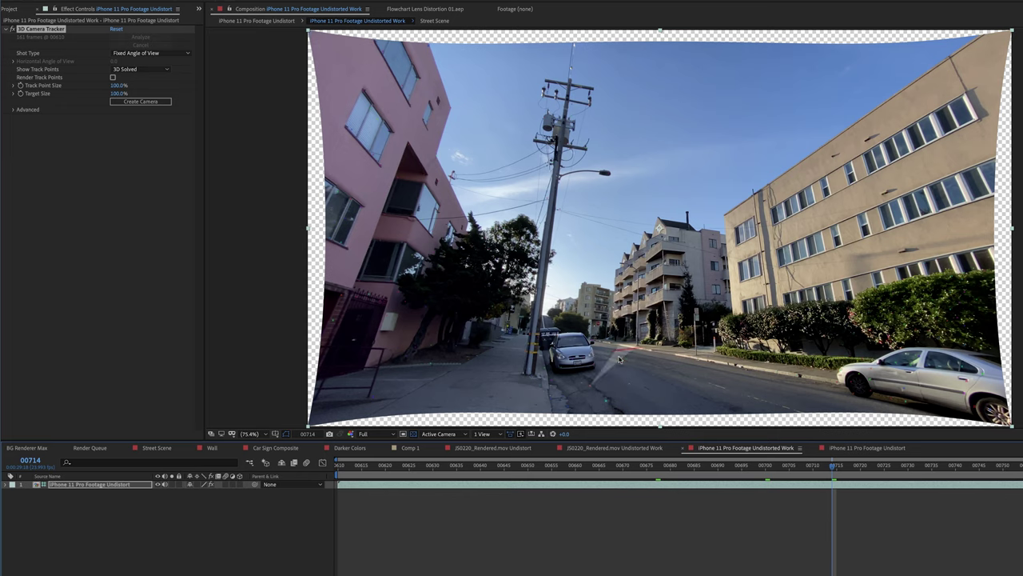
right_click(617, 359)
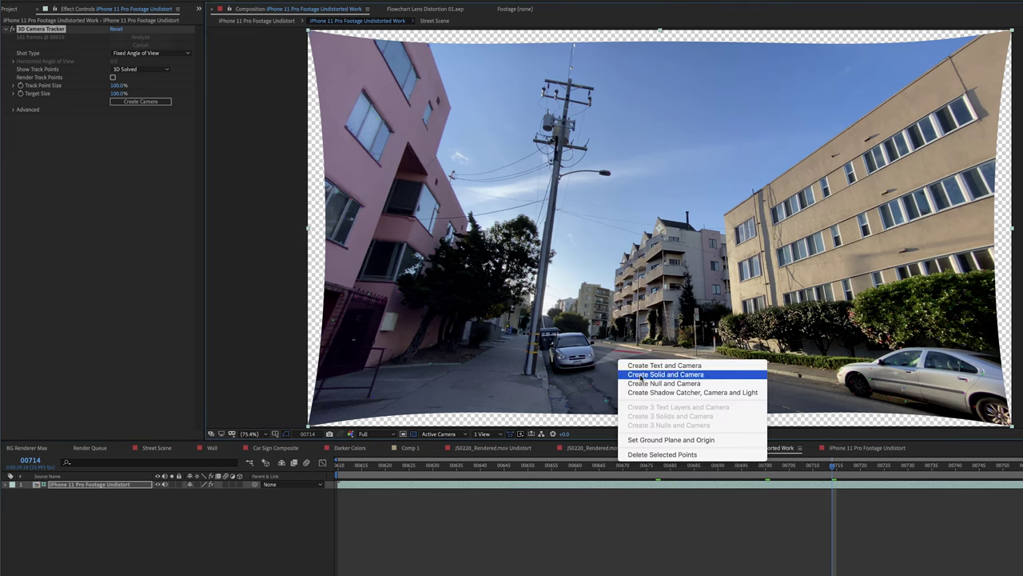
- Create Track Solid 1 and a 3D Tracker Camera from the road point, confirming its 95.97° angle of view
click(640, 375)
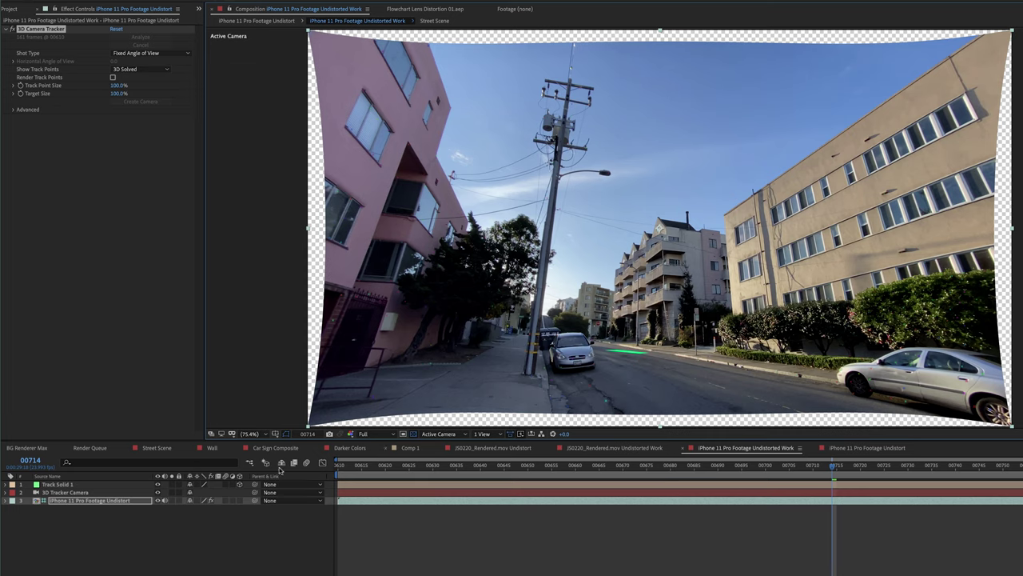
double_click(76, 493)
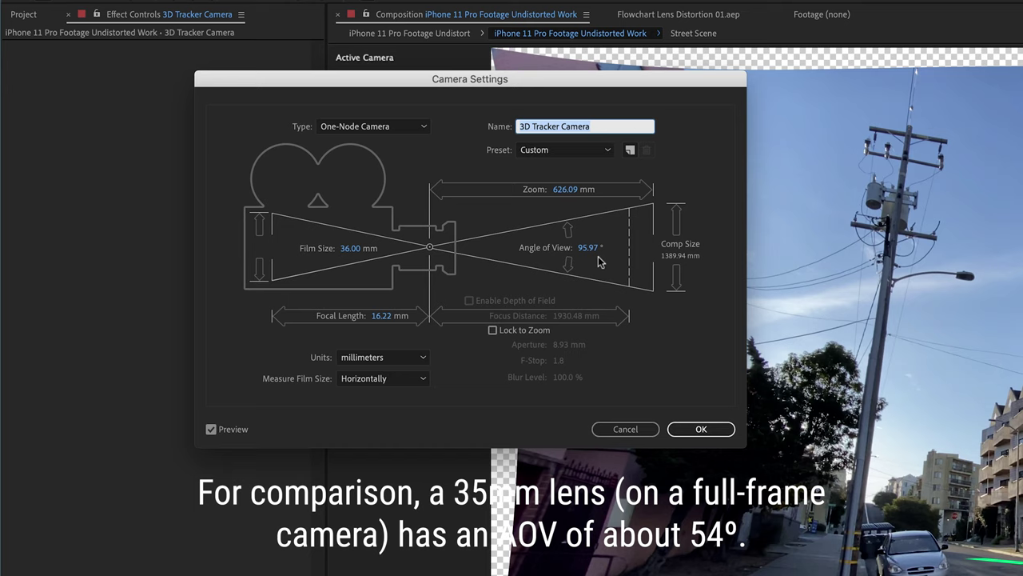
click(700, 430)
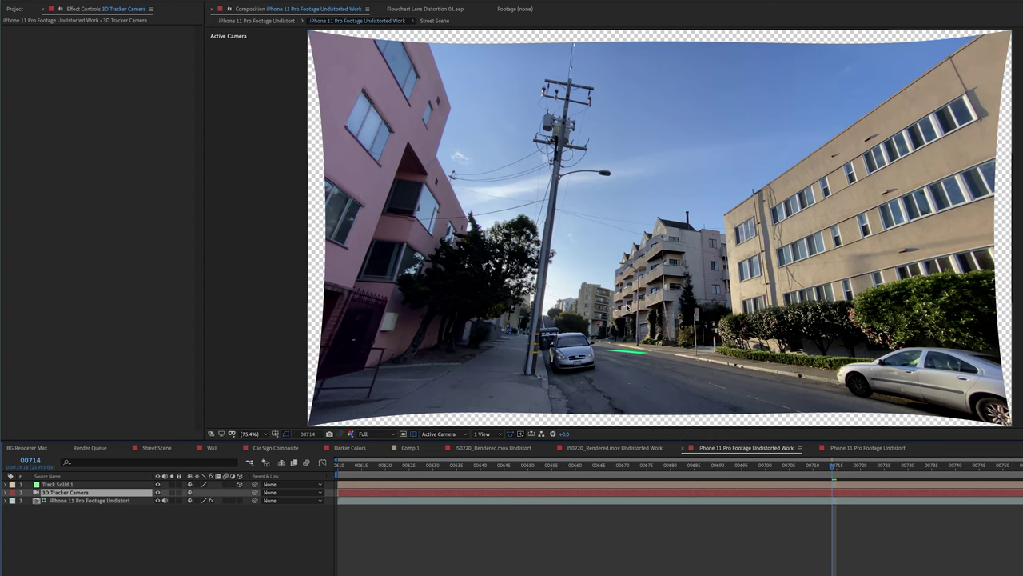
key(ctrl+0)
- Add mazinger.mov as the top layer, shift it later in time, and enable time remapping
drag(37, 168, 84, 485)
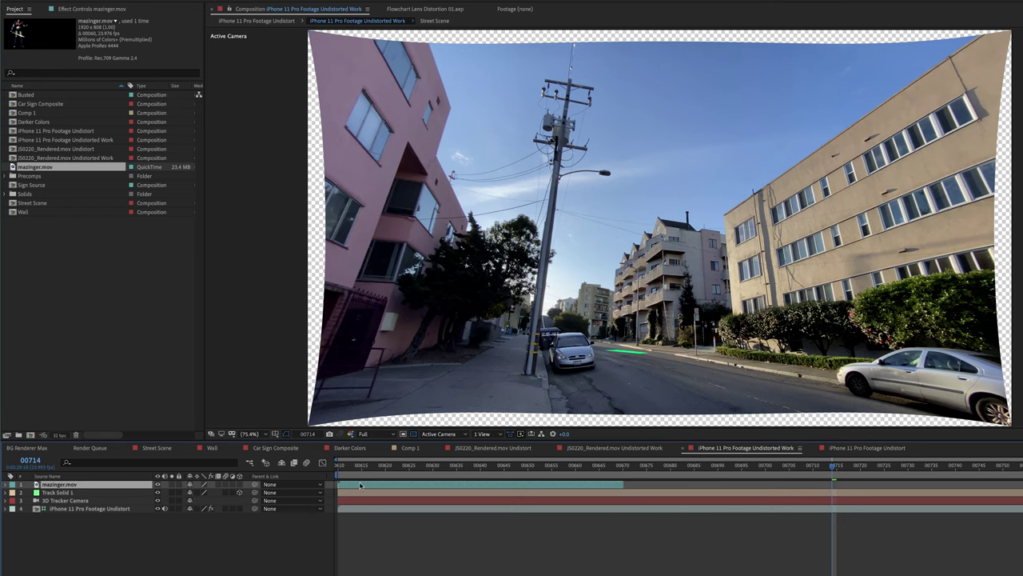
drag(360, 485, 663, 485)
right_click(163, 8)
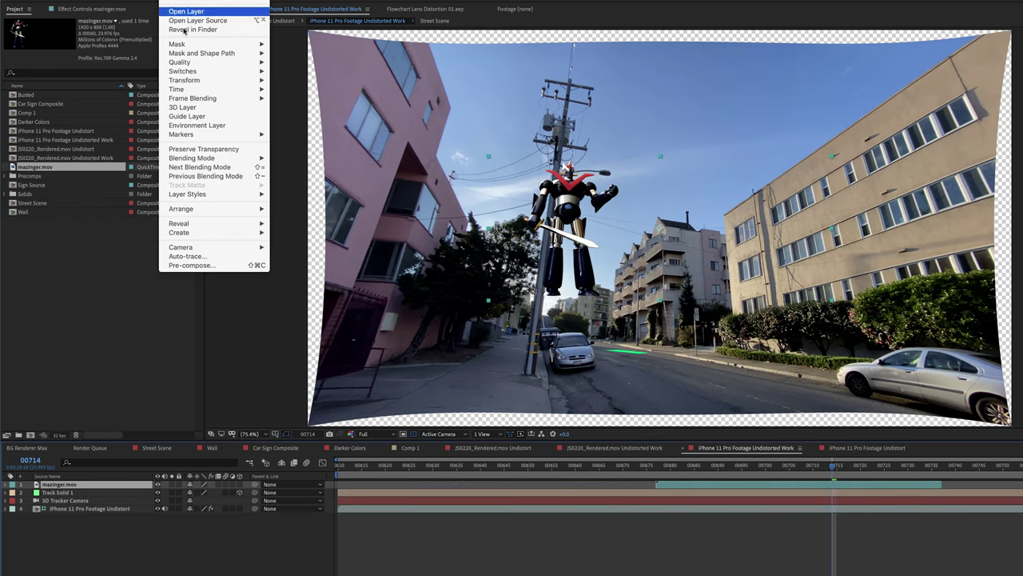
click(310, 90)
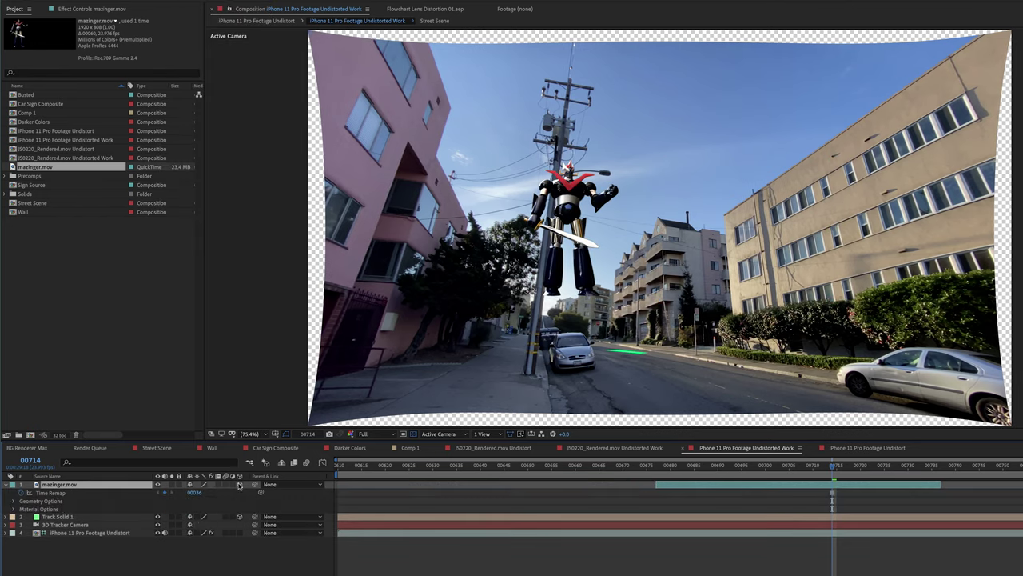
- Copy Track Solid 1's position onto the mazinger.mov layer so the robot stands on the road
click(239, 486)
click(57, 517)
key(p)
click(44, 524)
key(ctrl+c)
click(59, 484)
key(ctrl+v)
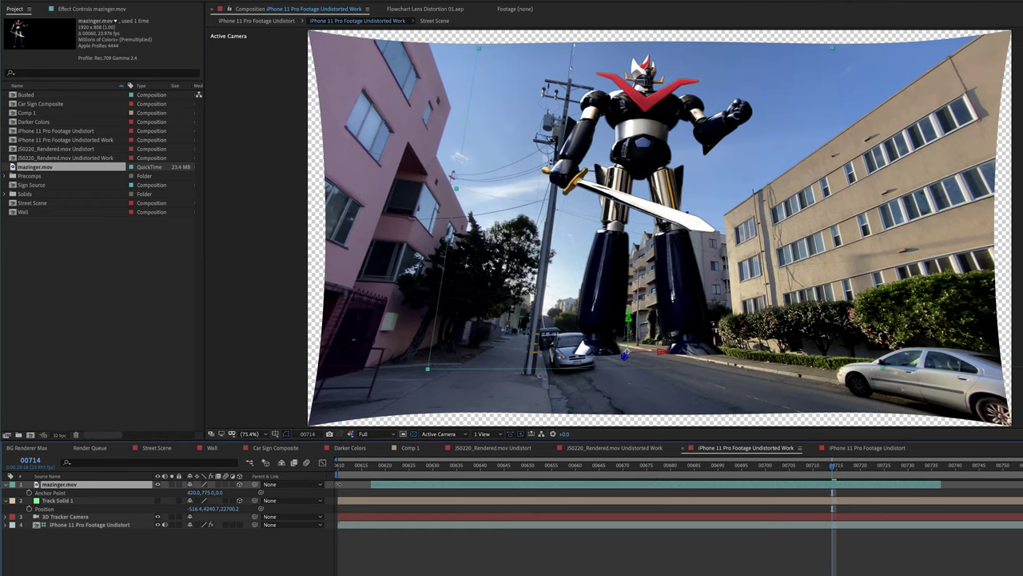
- Preview the robot composite, stop at frame 00737, and open Street Scene via the mini-flowchart
key(space)
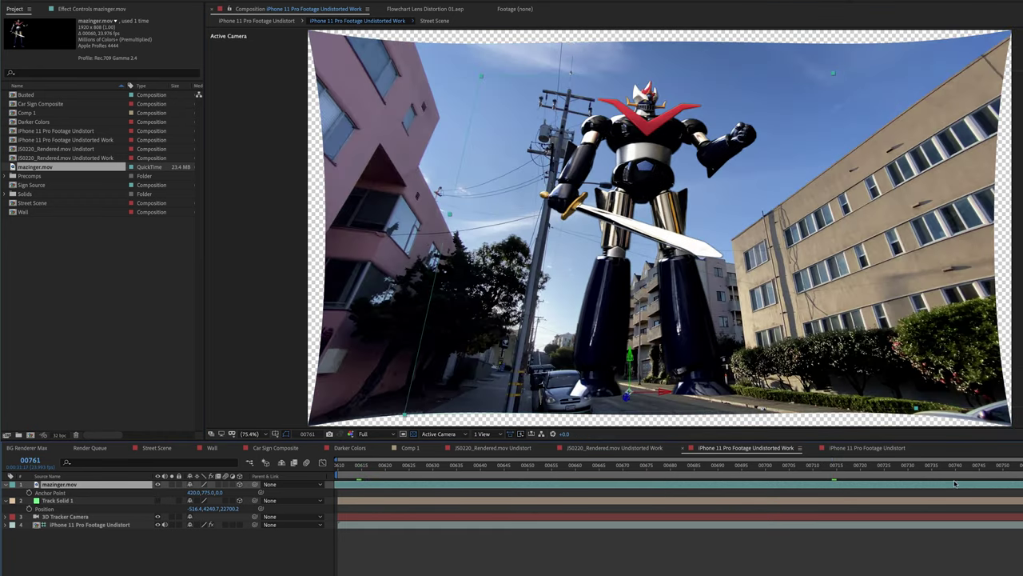
click(357, 465)
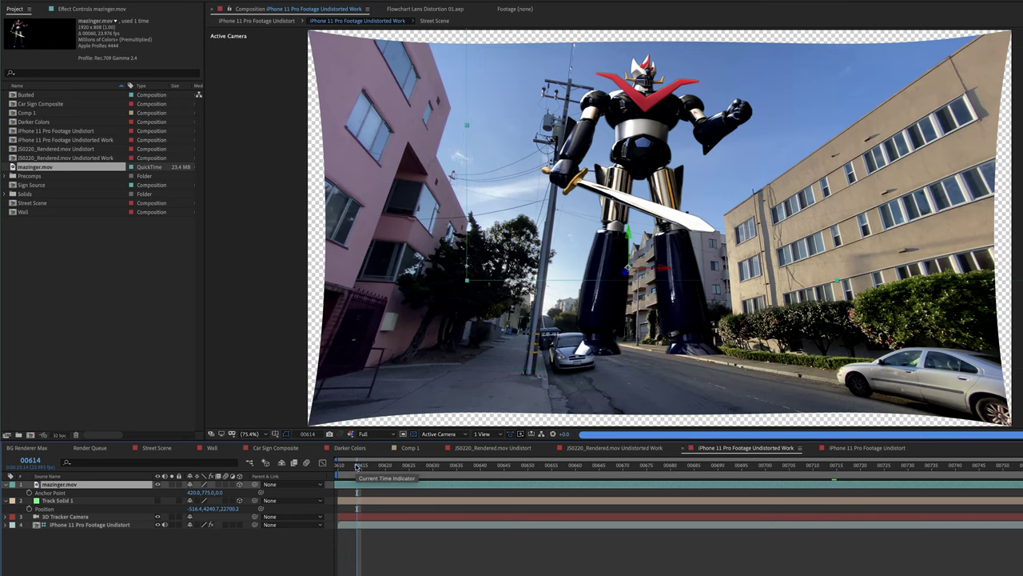
key(space)
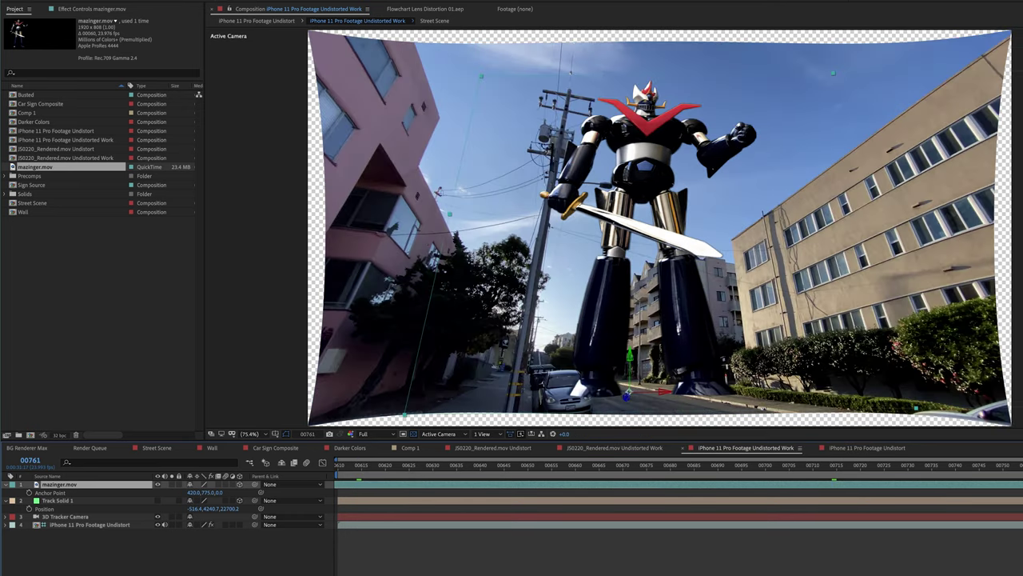
click(942, 466)
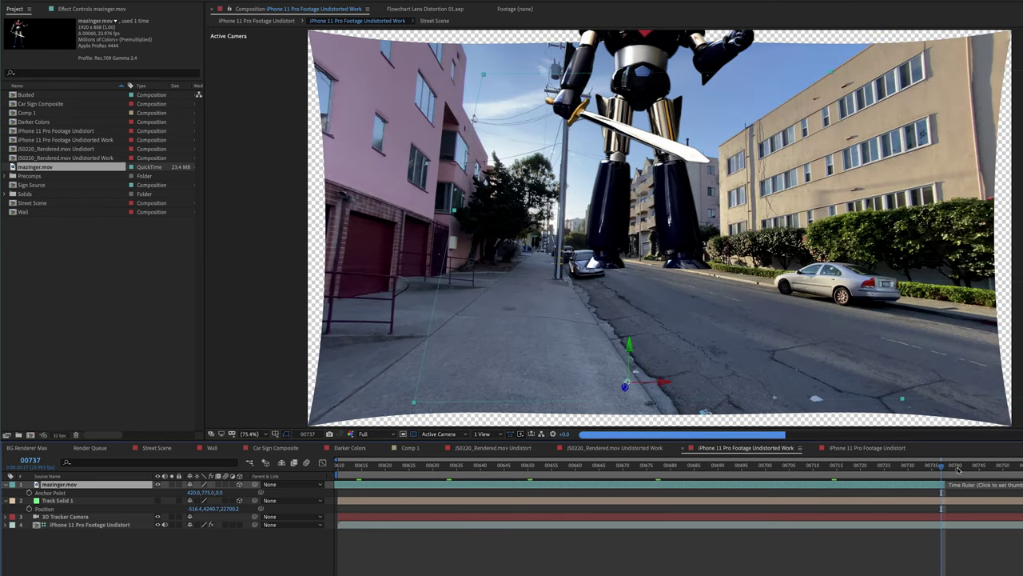
key(Tab)
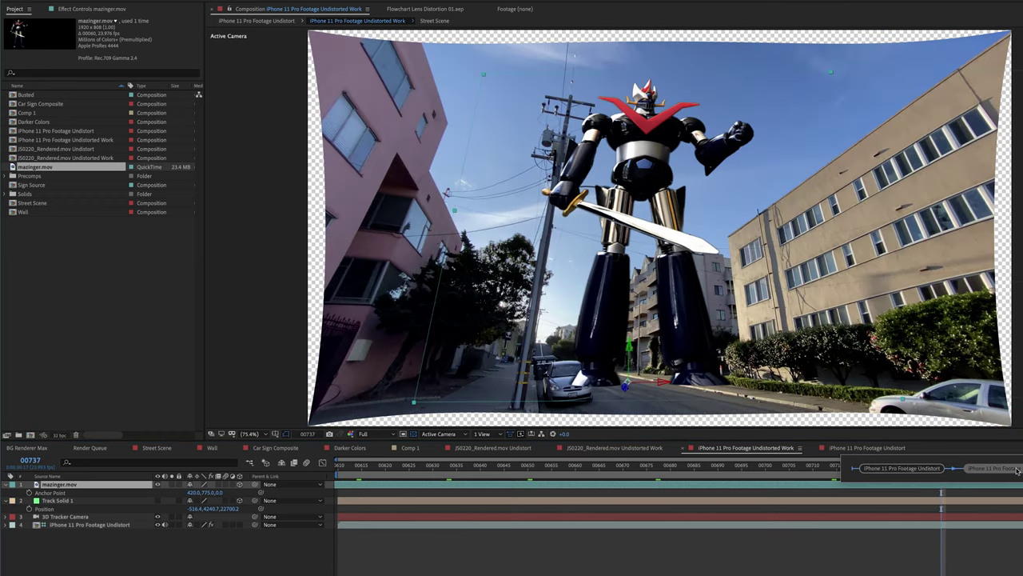
click(1012, 468)
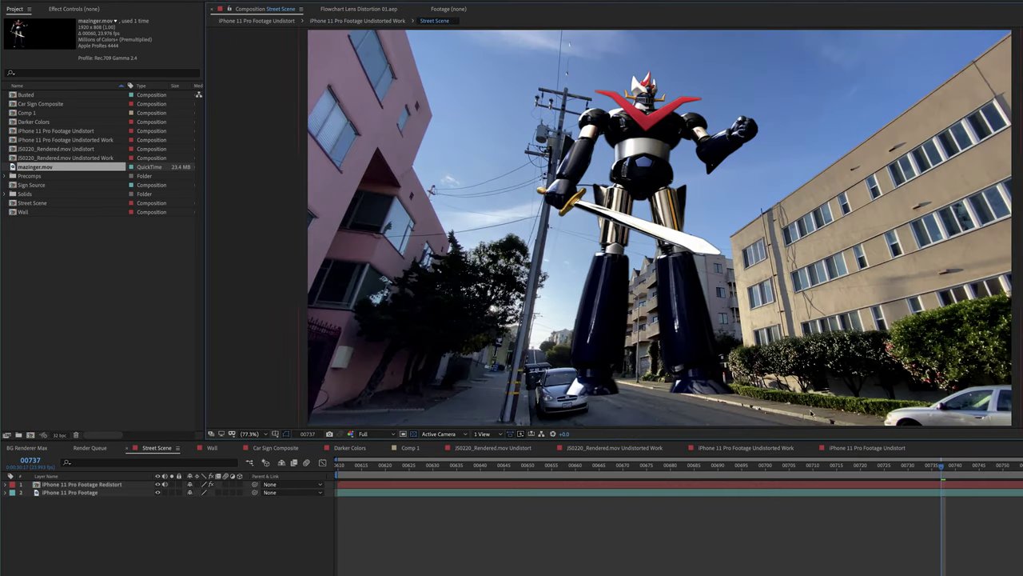
- Play a preview of Street Scene with the redistorted robot
key(space)
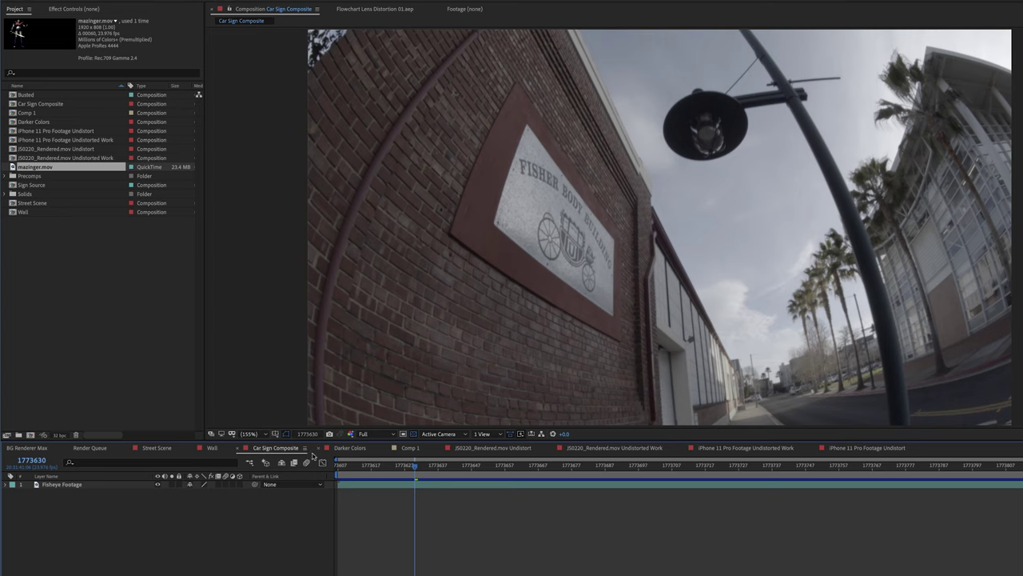
- Play the fisheye clip and trace six Line Tool points down the sign's curved left edge
key(space)
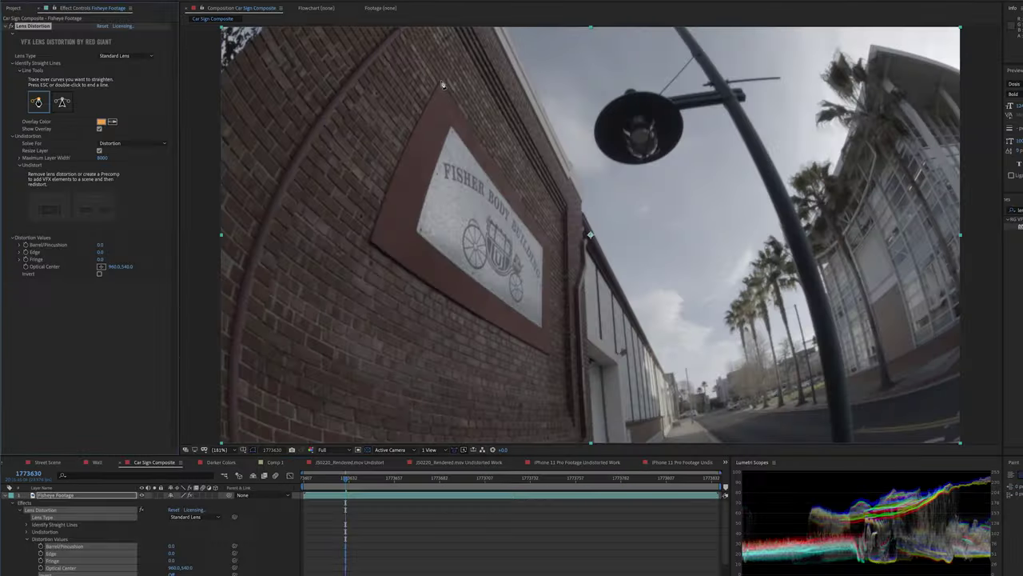
click(440, 80)
click(426, 107)
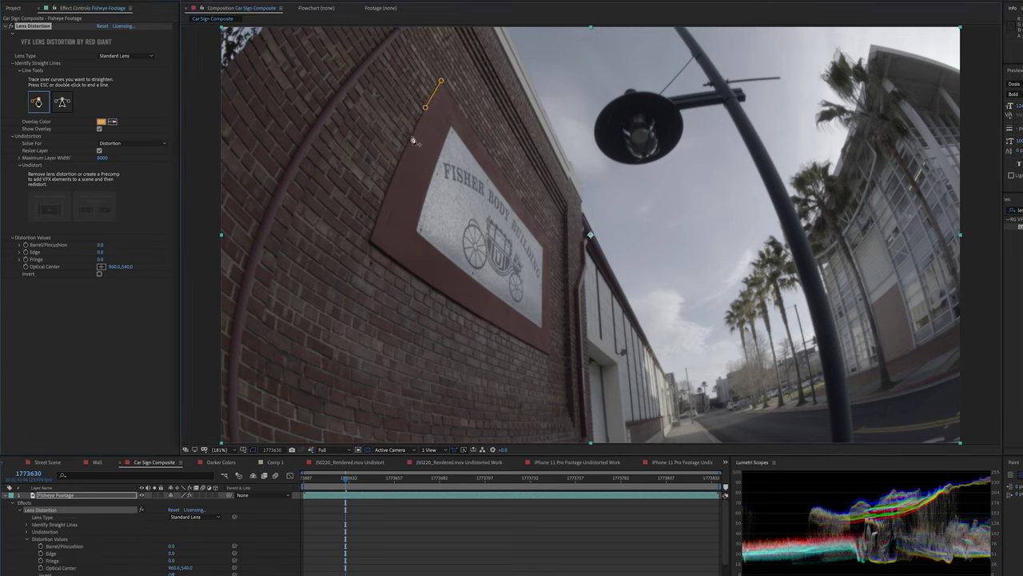
click(409, 139)
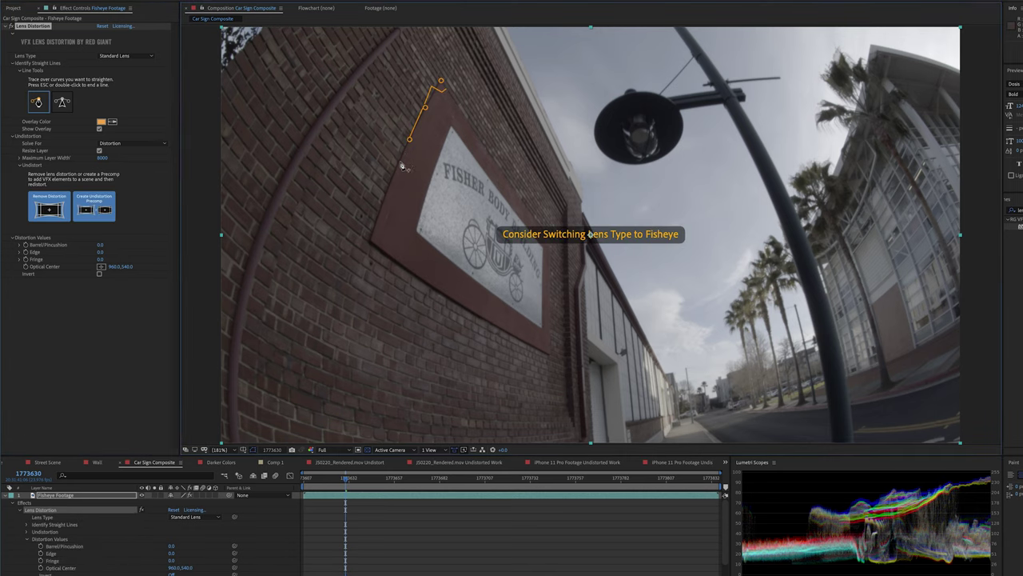
click(397, 164)
click(385, 196)
click(371, 240)
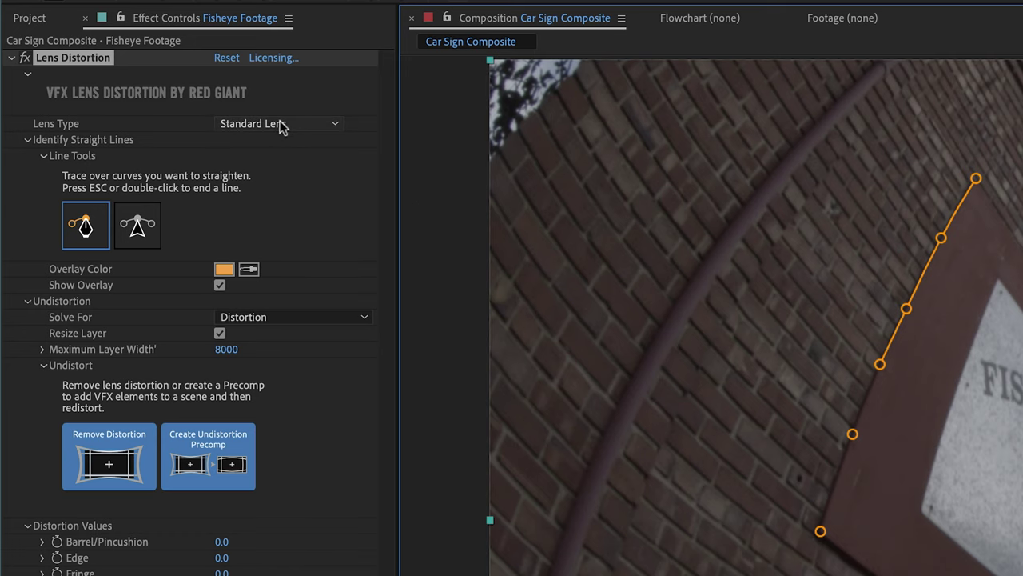
click(274, 124)
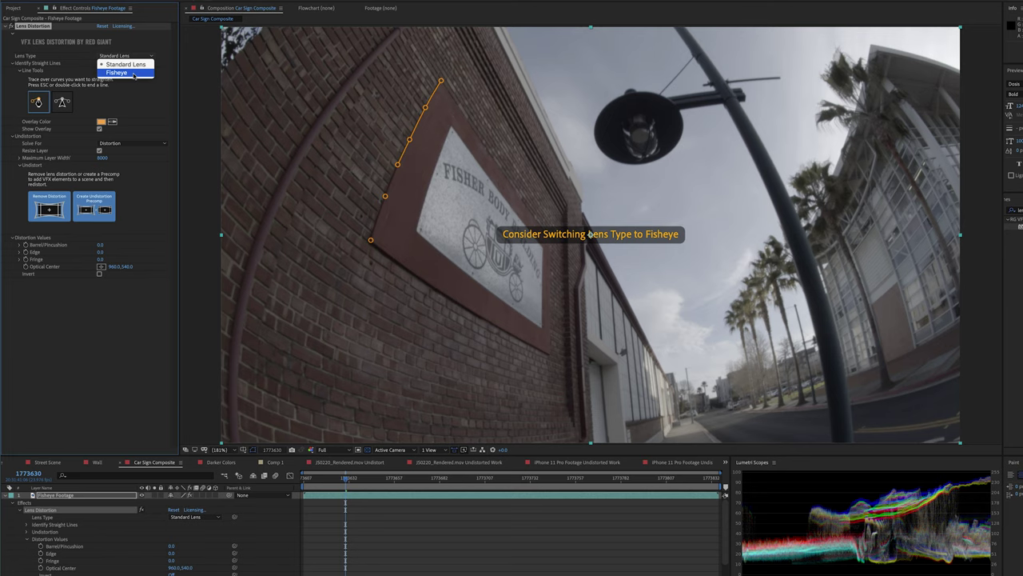
- Set Lens Type to Fisheye and trace the curved wall pipe from top to bottom
click(296, 166)
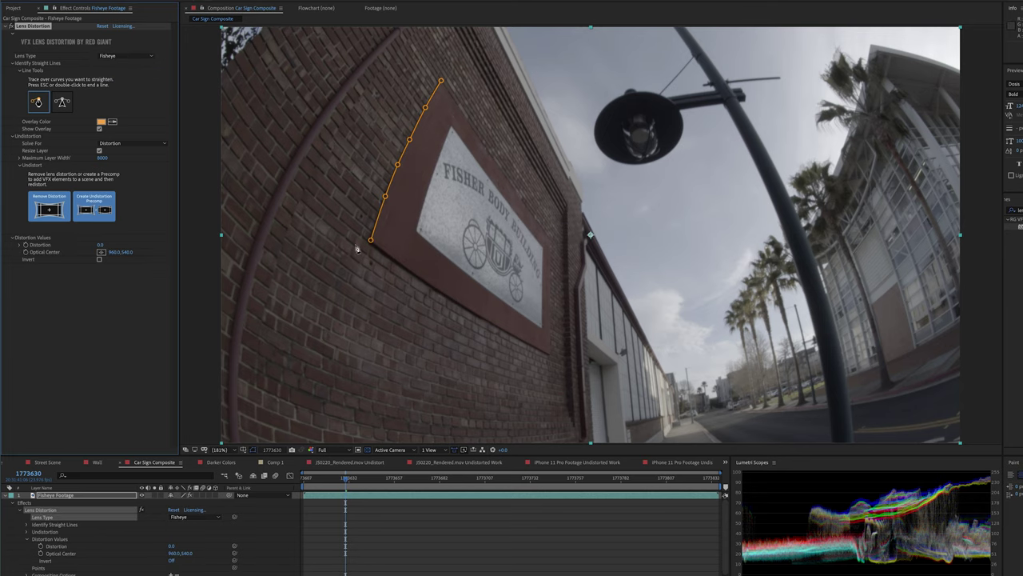
click(385, 40)
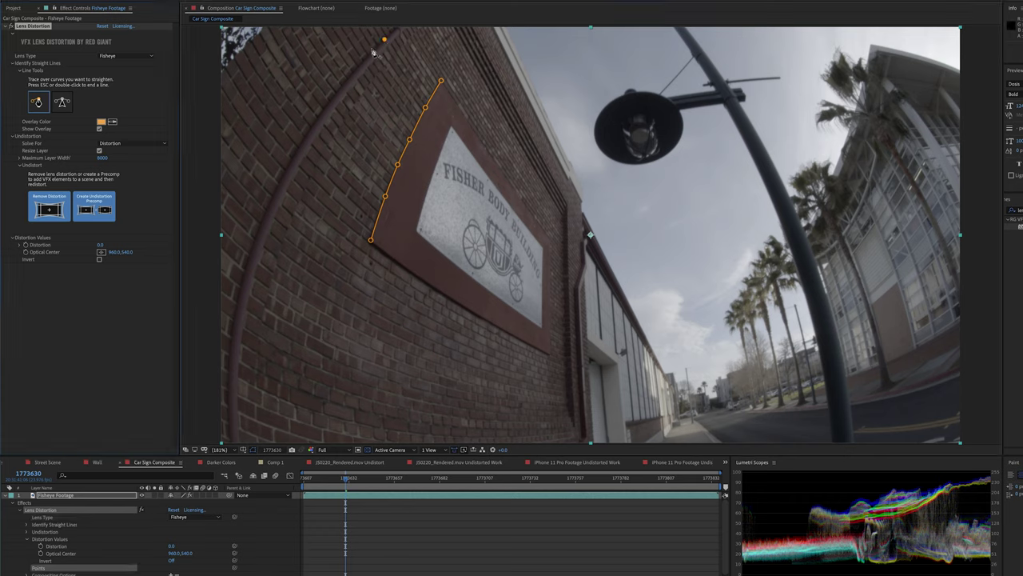
double_click(343, 83)
click(296, 149)
click(262, 222)
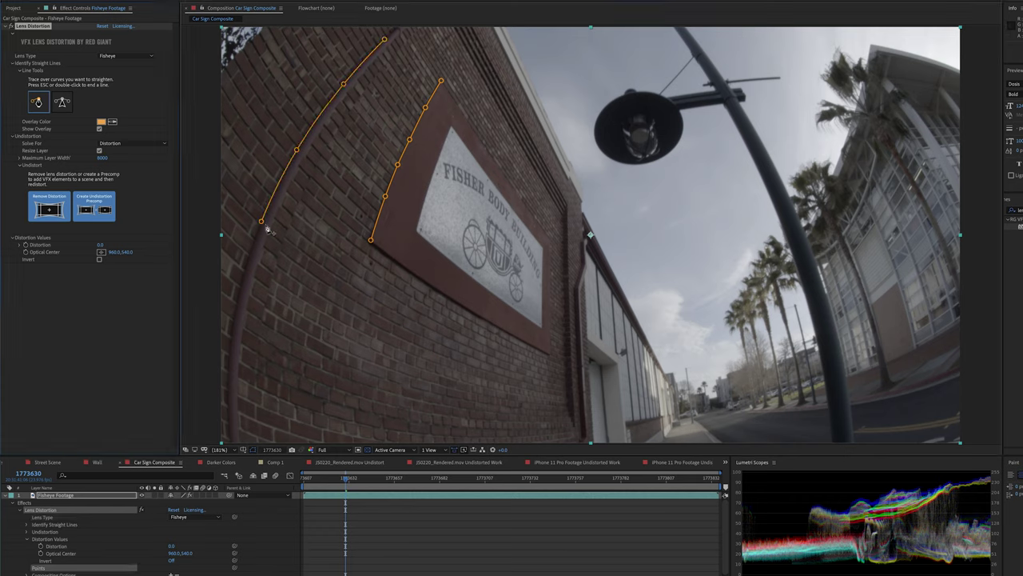
click(235, 305)
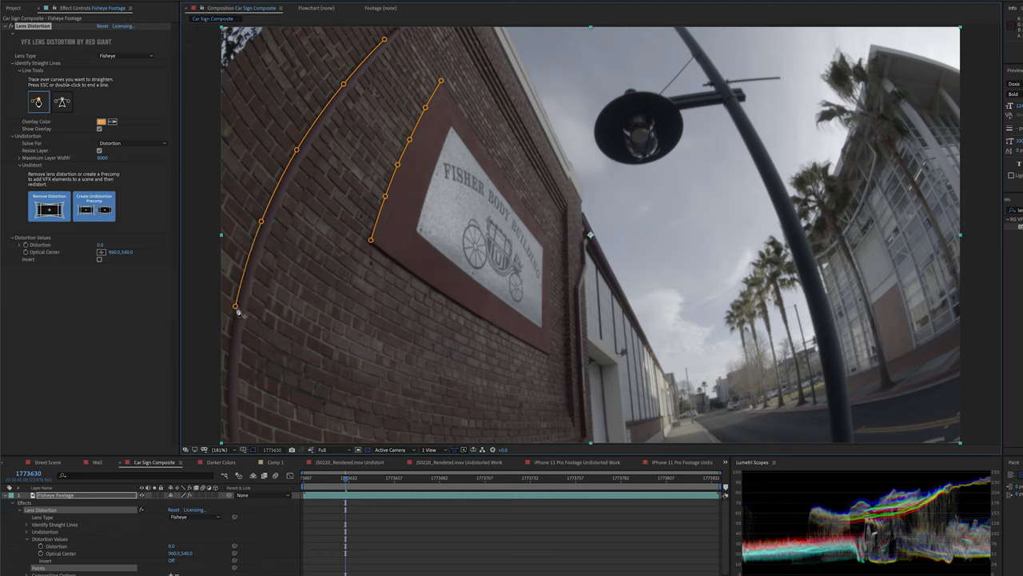
double_click(227, 374)
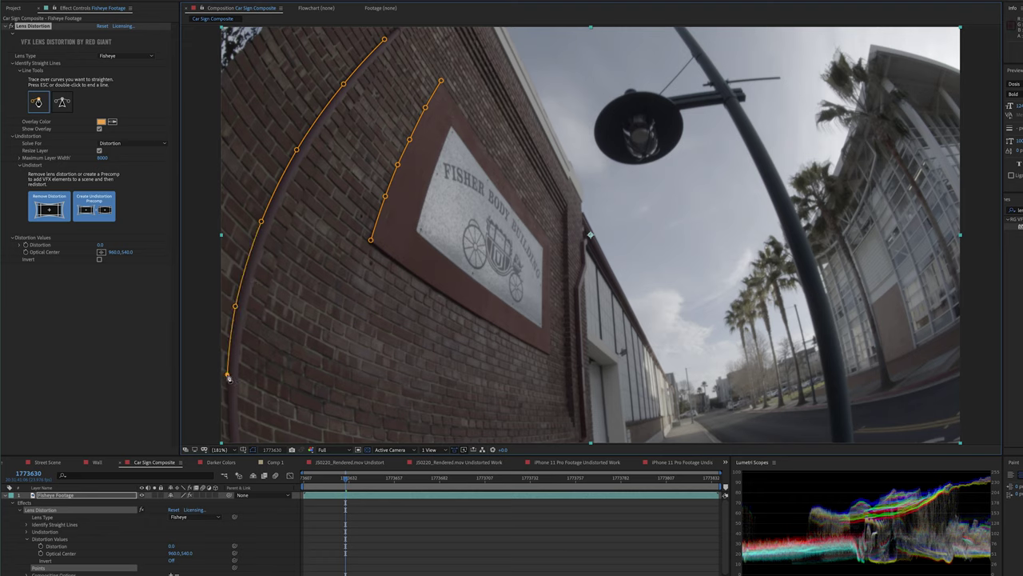
- Trace the sign's bottom edge to its lower-right corner, then remove the distortion (solved at 96.0)
click(383, 251)
click(416, 276)
click(447, 295)
click(479, 314)
click(506, 331)
click(530, 344)
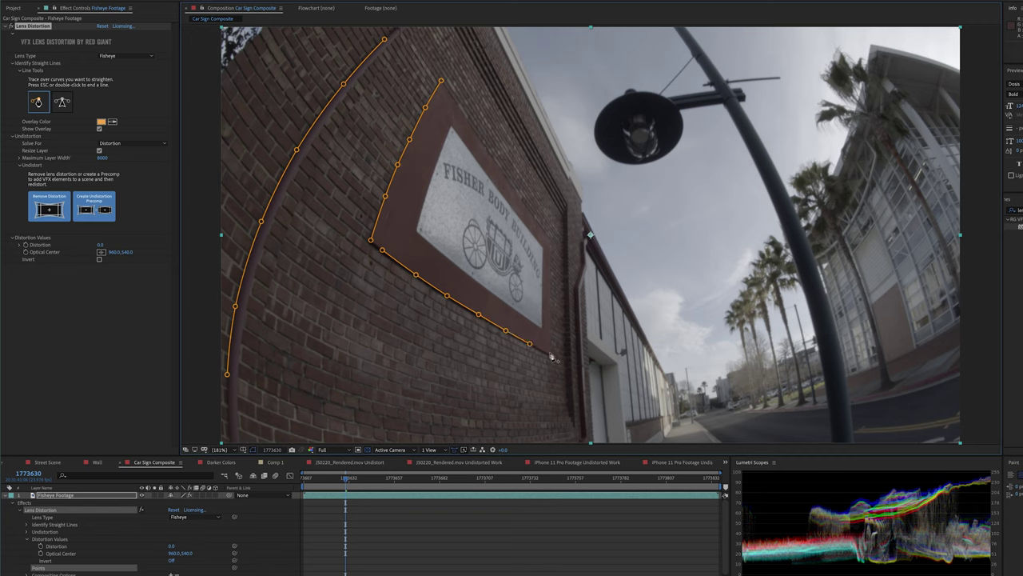
click(551, 353)
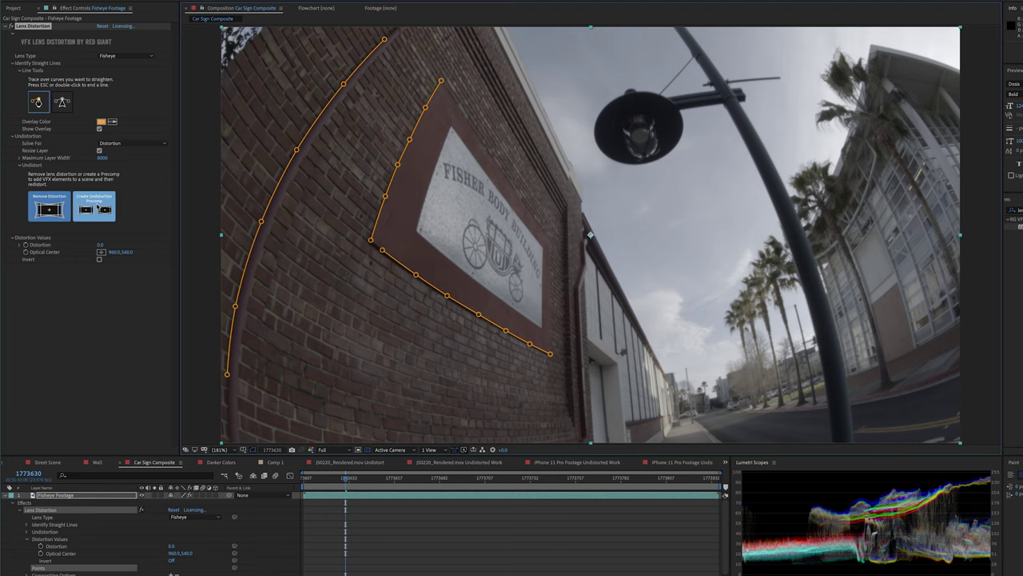
click(51, 207)
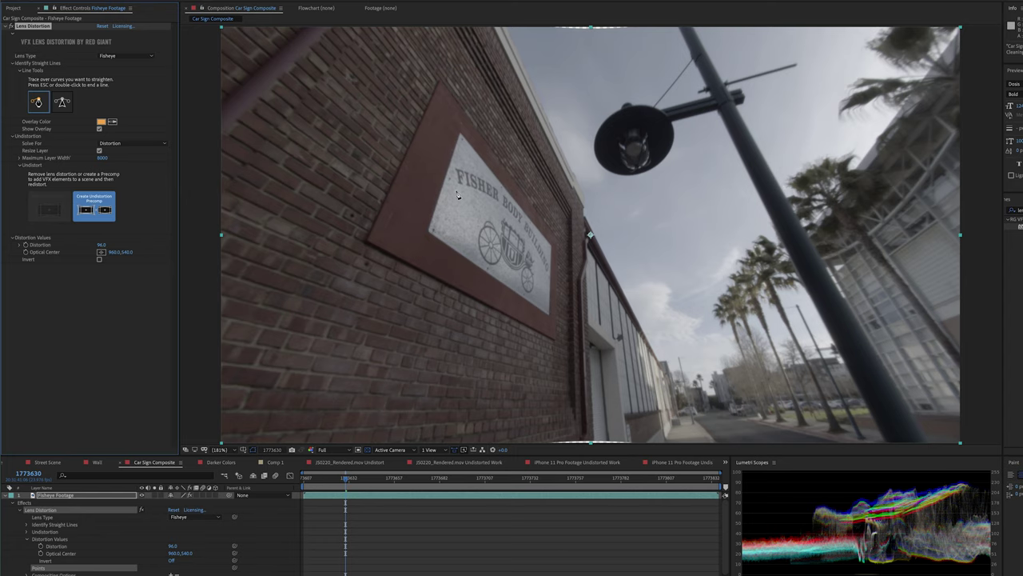
- Create the undistort and redistort precomps, then inspect the Fisheye Footage Undistorted Work comp
click(104, 212)
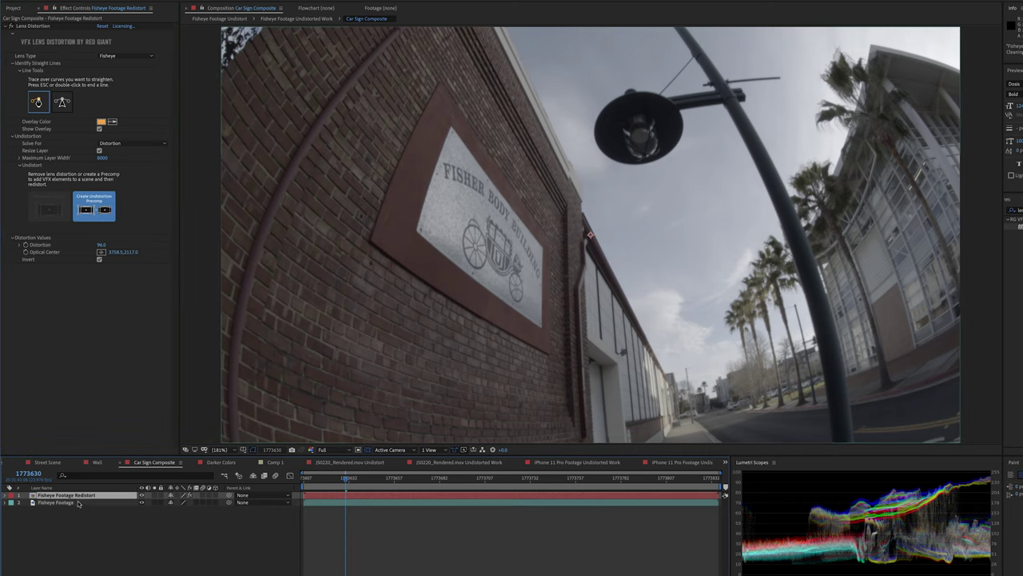
double_click(78, 503)
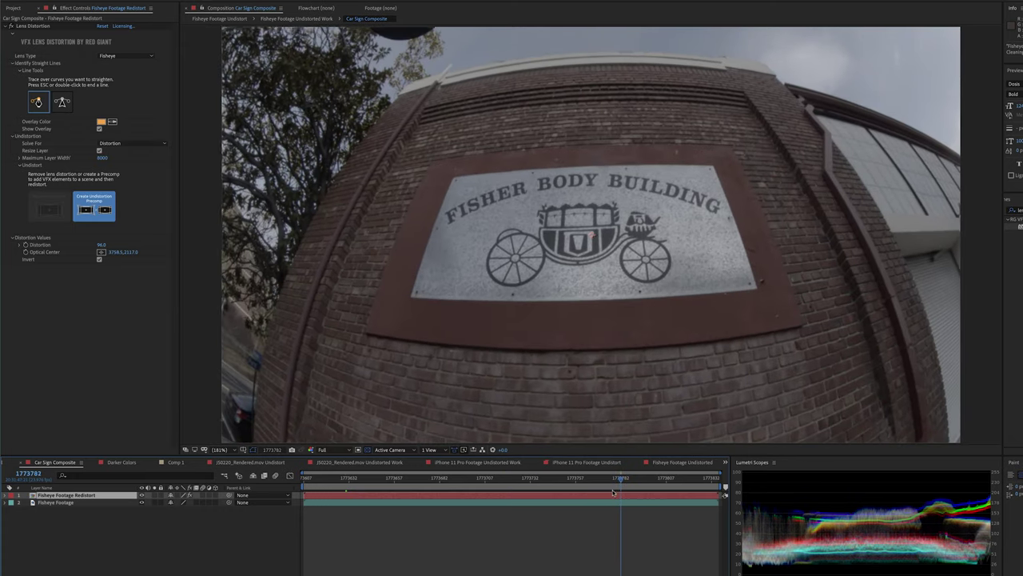
drag(621, 492, 593, 496)
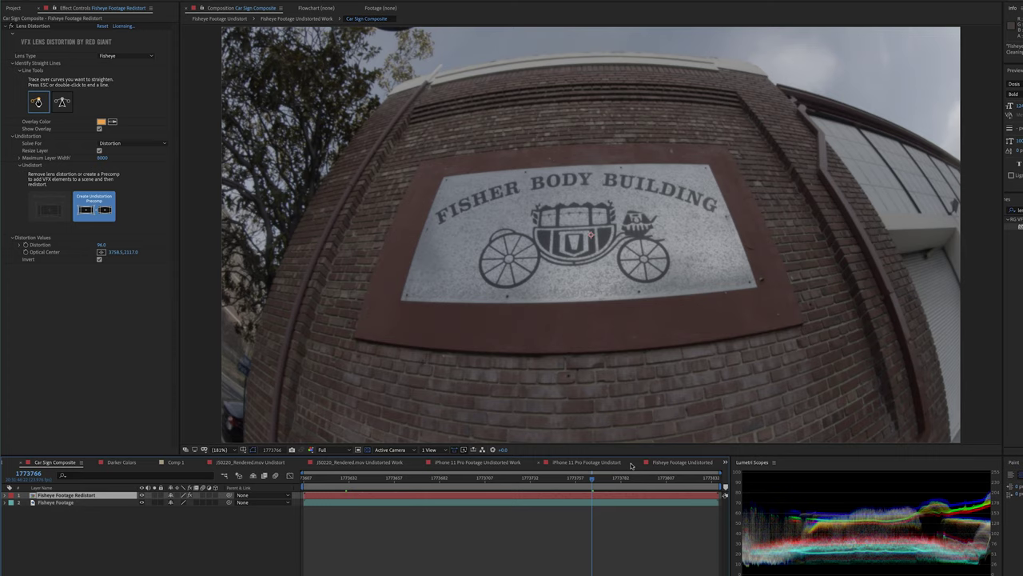
click(654, 464)
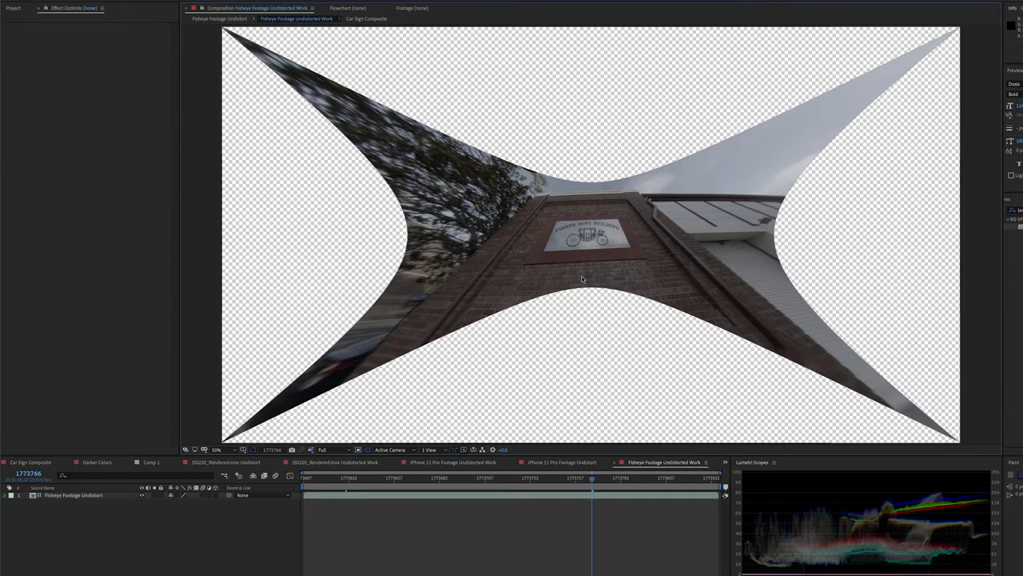
- Return to frame 1773764 and apply the new Composition Settings to Fisheye Footage Undistorted Work
scroll(577, 284, up, 4)
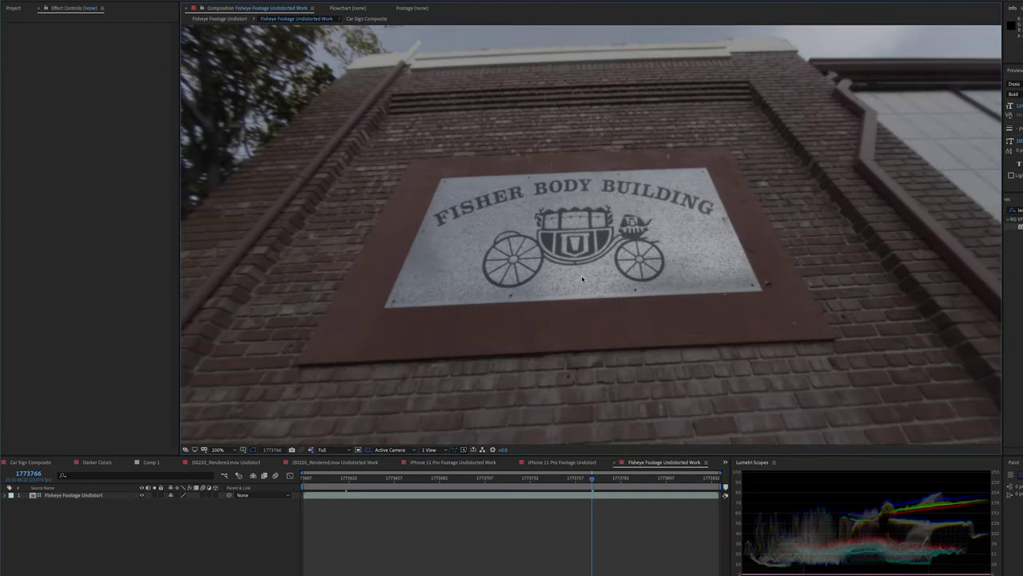
scroll(581, 276, down, 3)
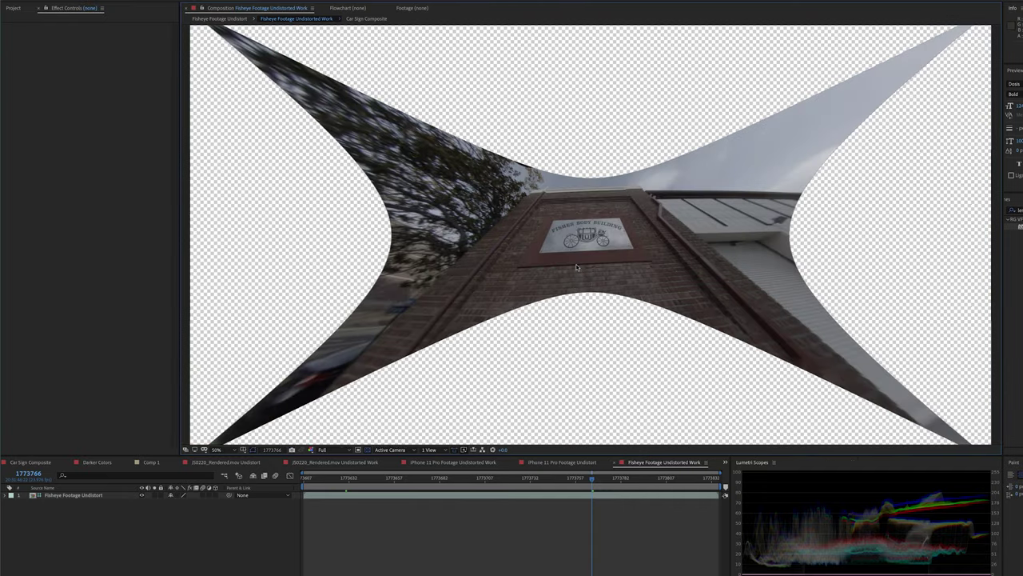
click(307, 479)
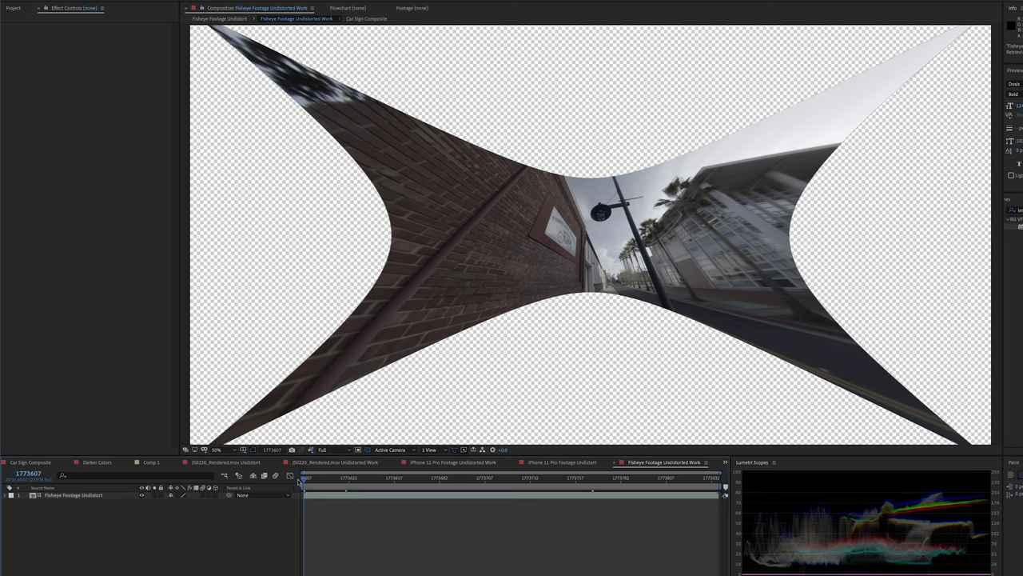
click(590, 479)
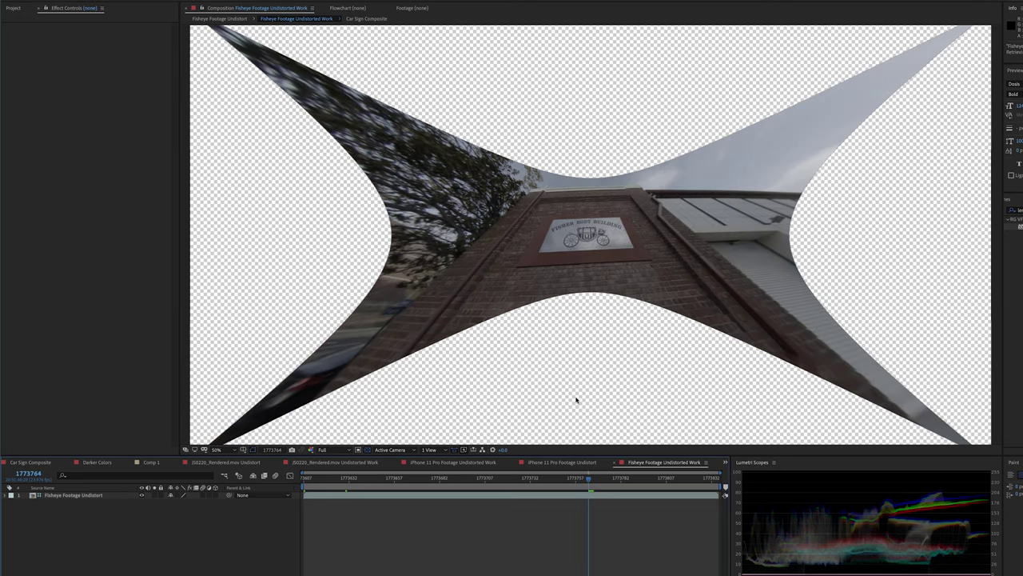
key(ctrl+k)
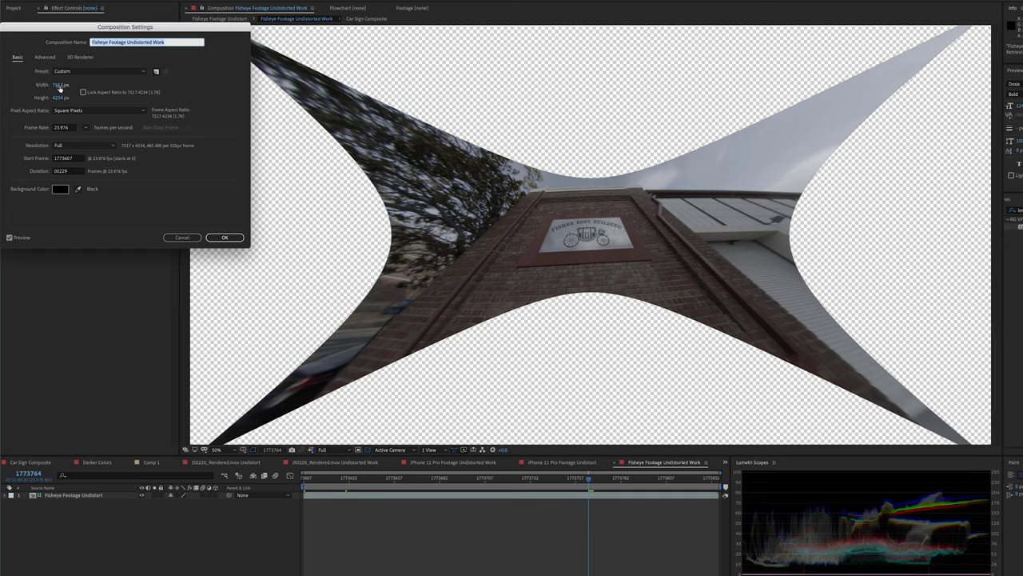
click(211, 237)
- Zoom the viewer to check the undistorted frame and review linked comps in the Mini-Flowchart
scroll(588, 240, up, 4)
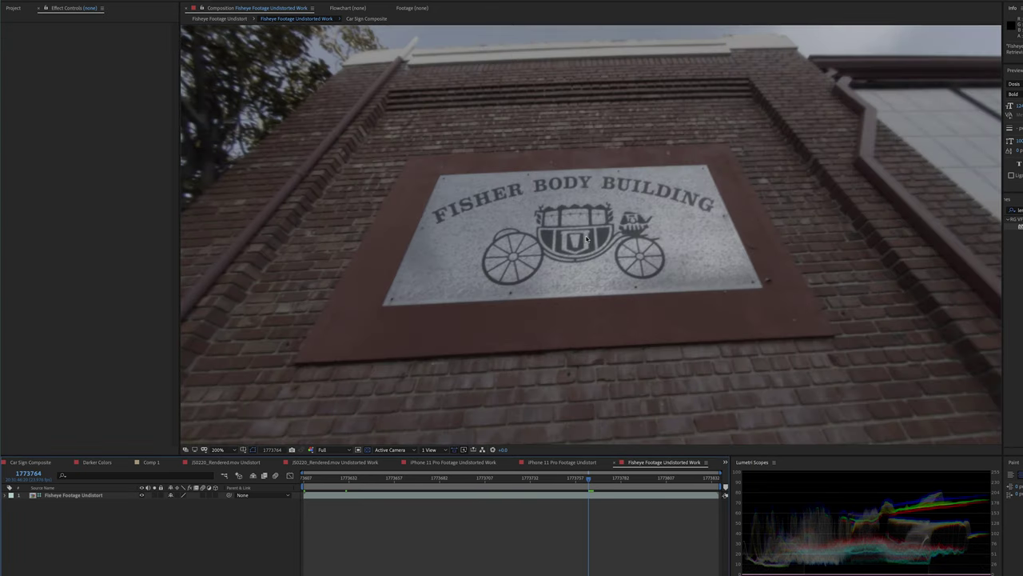
scroll(547, 256, down, 4)
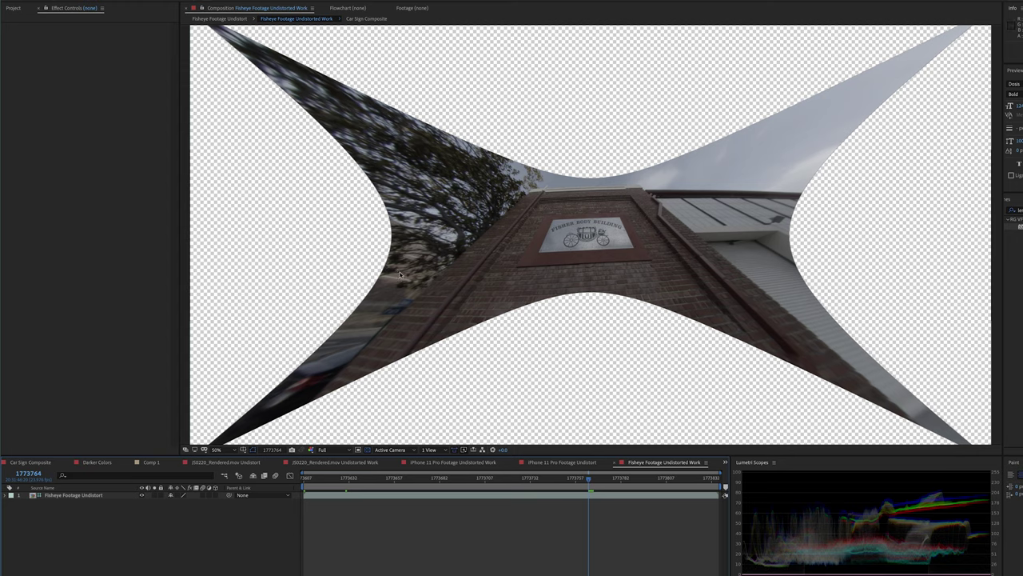
key(Tab)
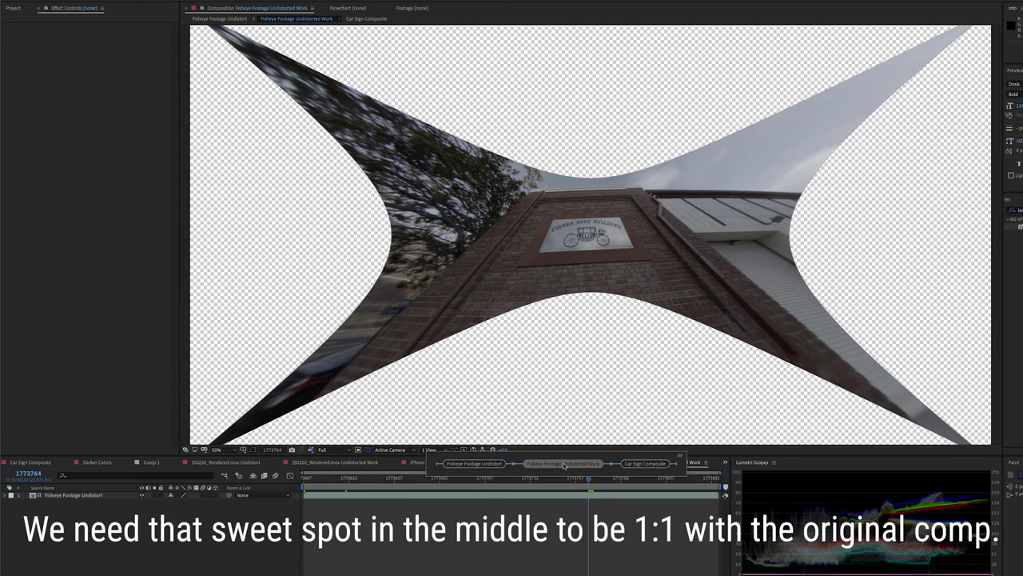
key(Right)
key(Return)
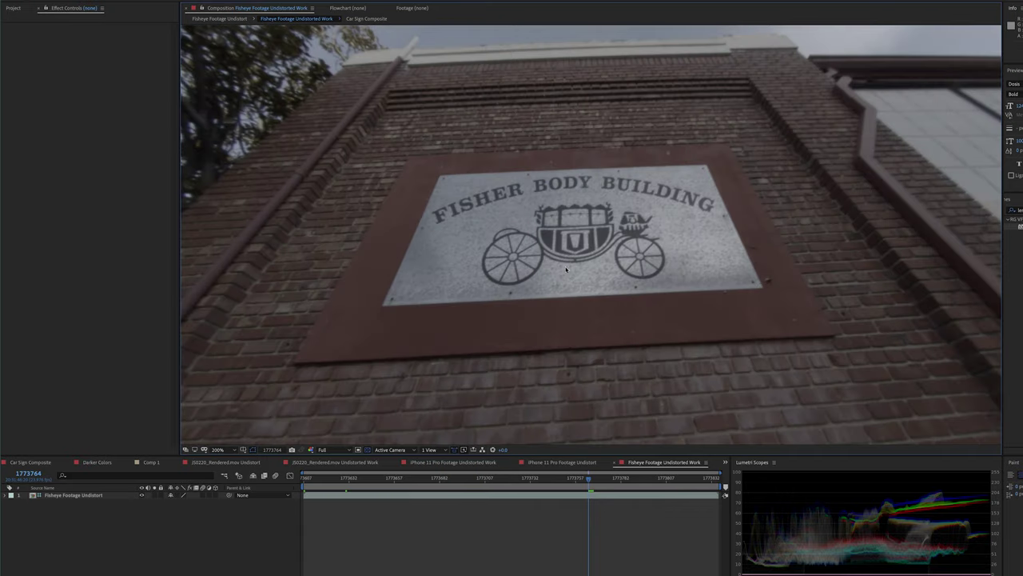
- Add the Sign Source comp as a layer and apply VFX King Pin Tracker to it
key(ctrl+0)
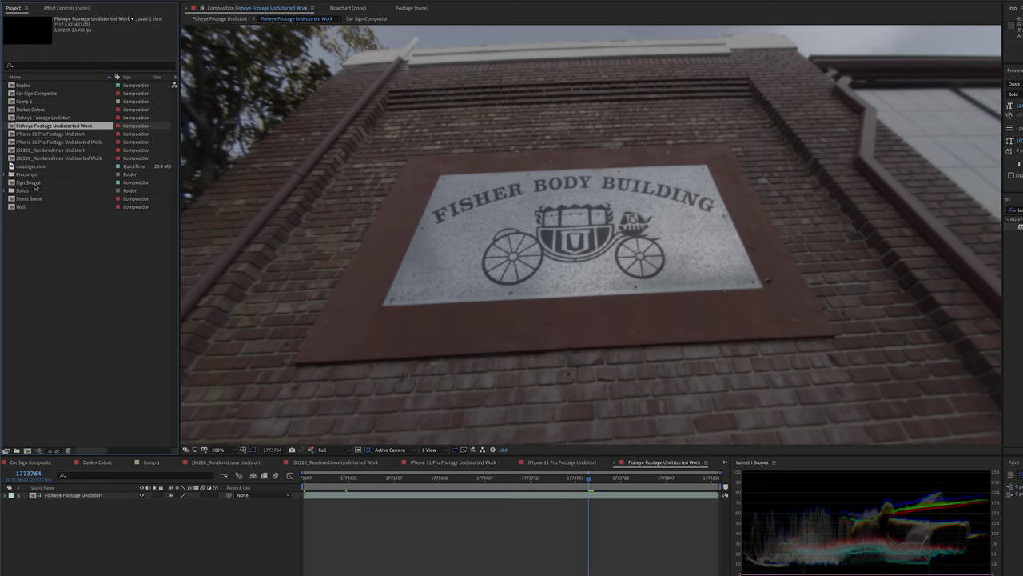
drag(29, 182, 529, 479)
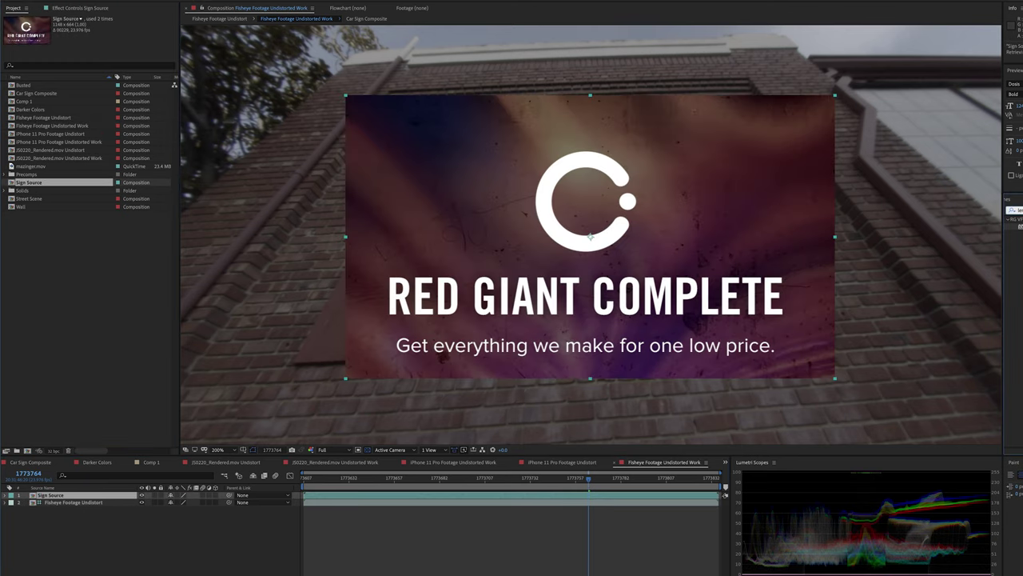
drag(1014, 209, 679, 258)
- Drag the sign's four corner pins roughly onto the building's sign plate
drag(345, 95, 440, 159)
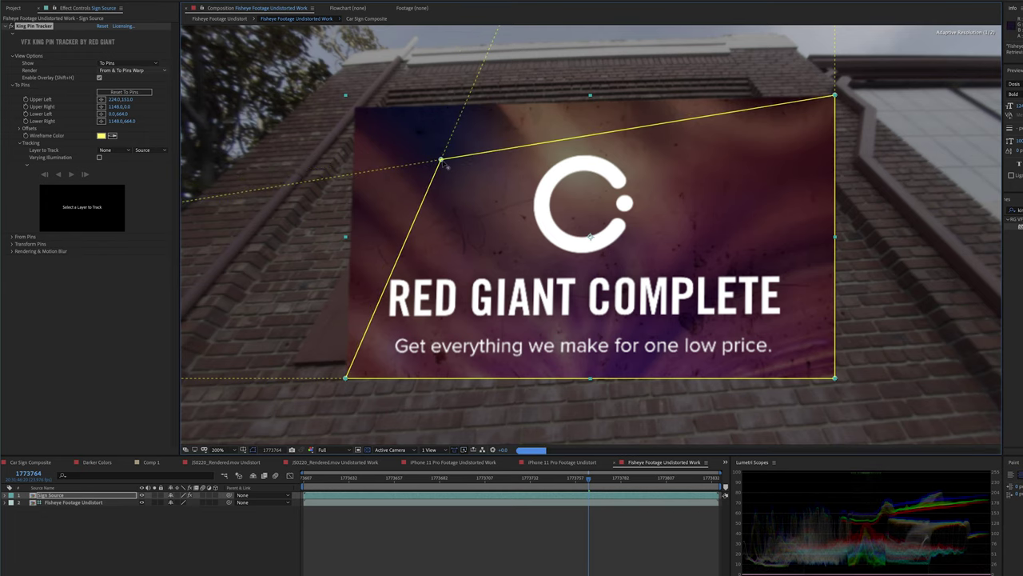
drag(439, 159, 410, 158)
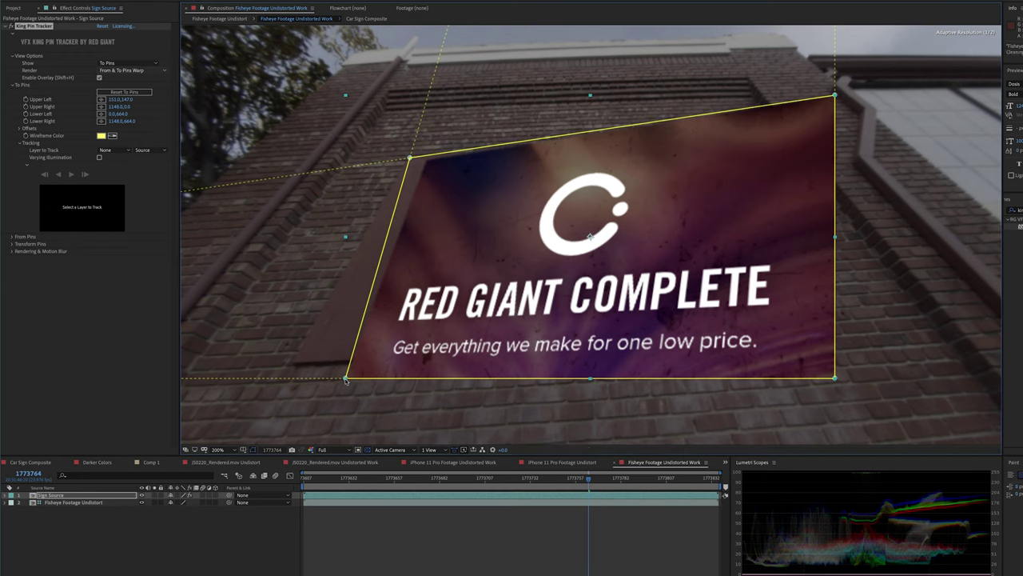
drag(346, 377, 289, 361)
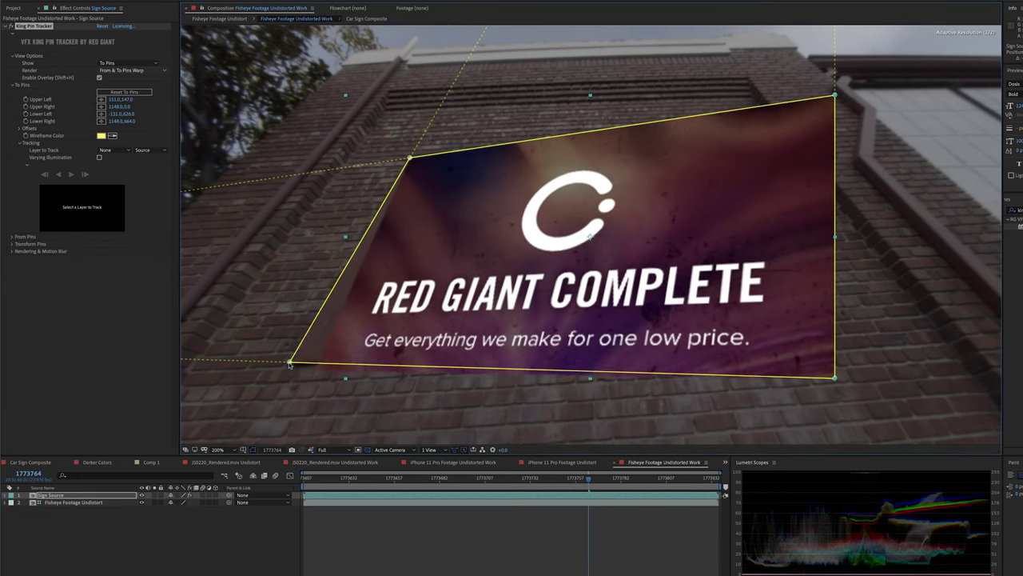
drag(834, 379, 753, 298)
drag(835, 94, 678, 173)
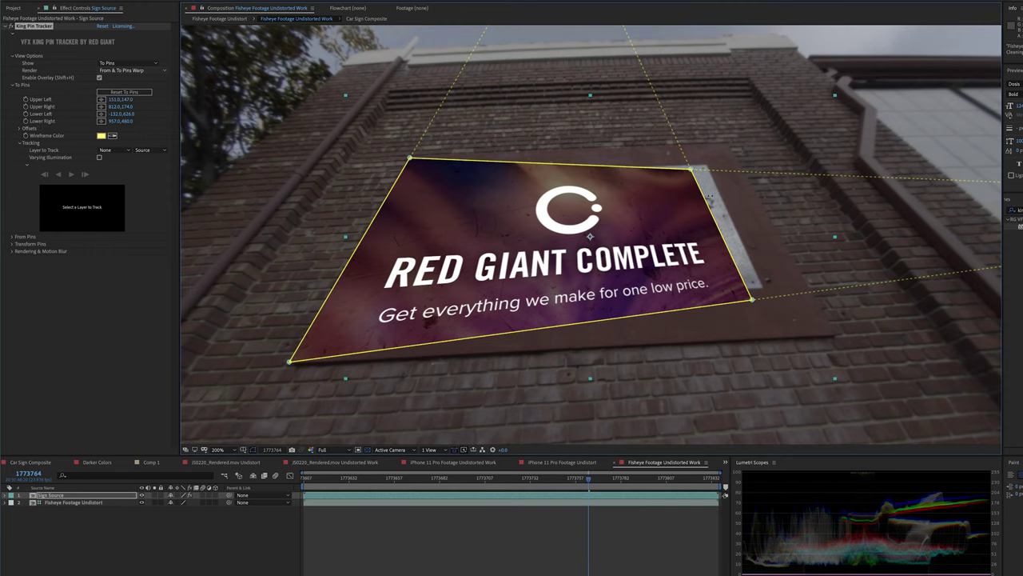
drag(709, 194, 718, 195)
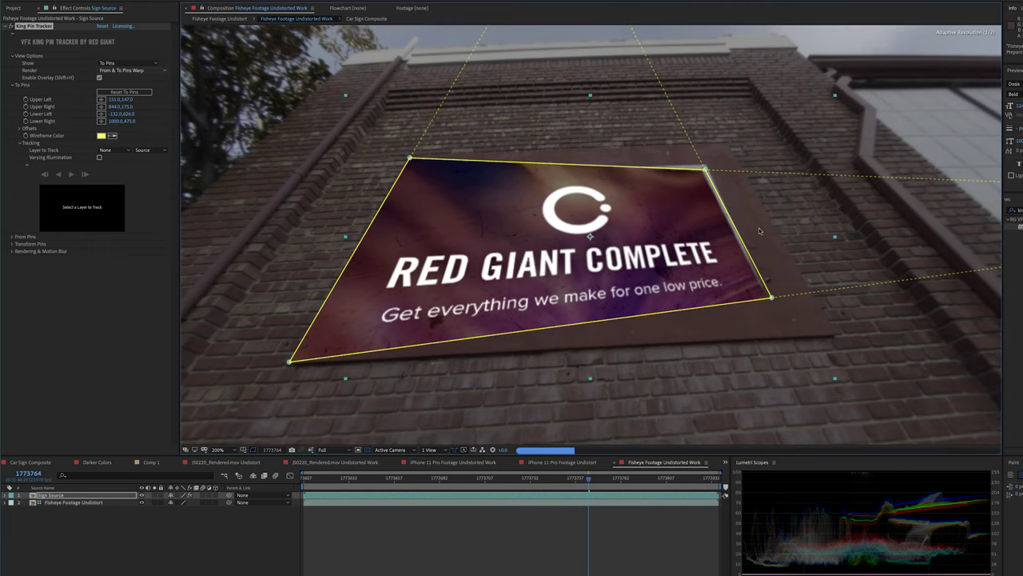
- Show empty areas as black and fine-tune all corner pins to fit the sign plate
key(comma)
key(comma)
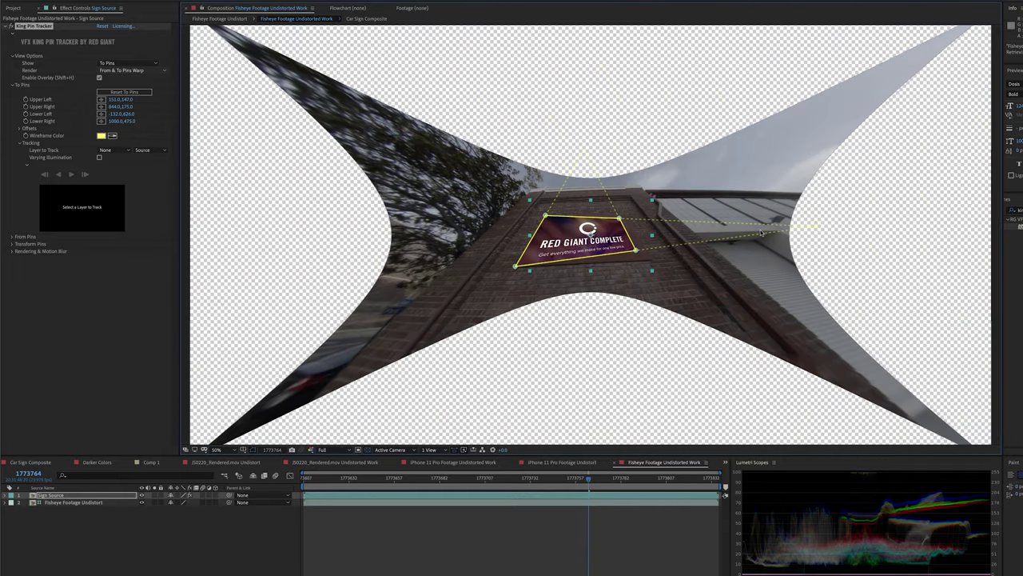
click(367, 450)
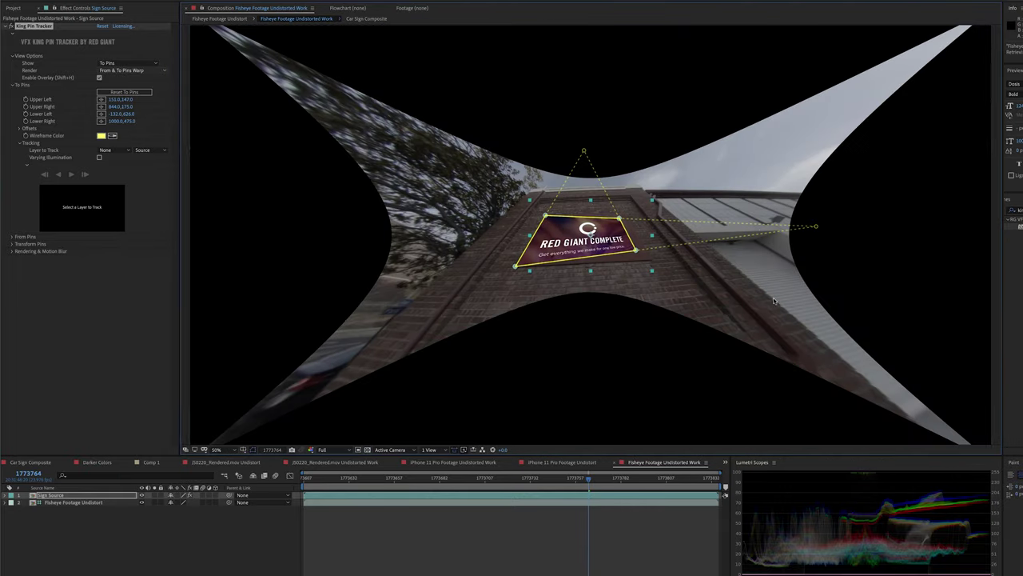
mouse_move(816, 227)
mouse_down()
mouse_move(792, 232)
mouse_move(821, 227)
mouse_up()
key(period)
key(period)
key(period)
key(period)
key(period)
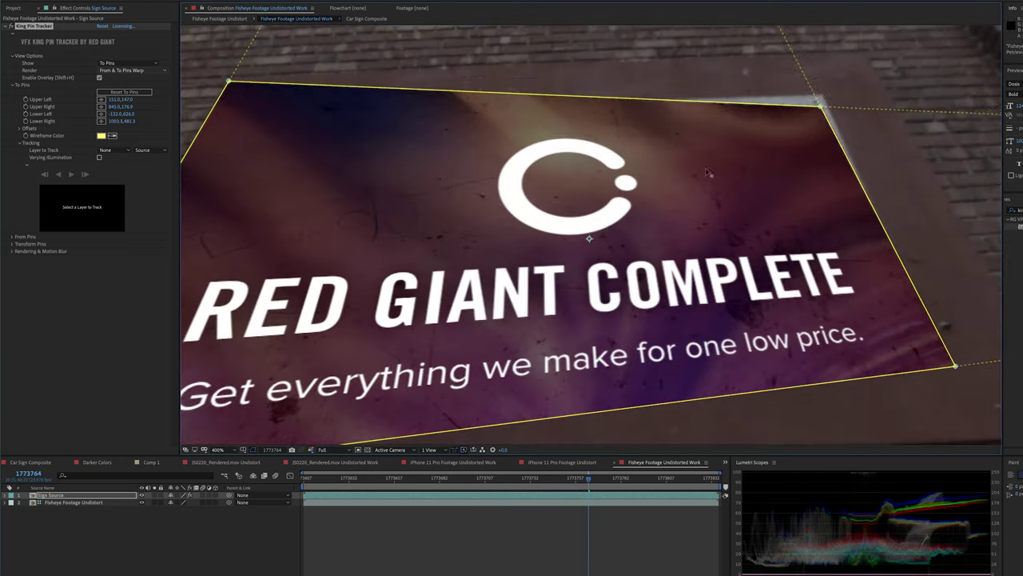
drag(955, 366, 934, 338)
key(comma)
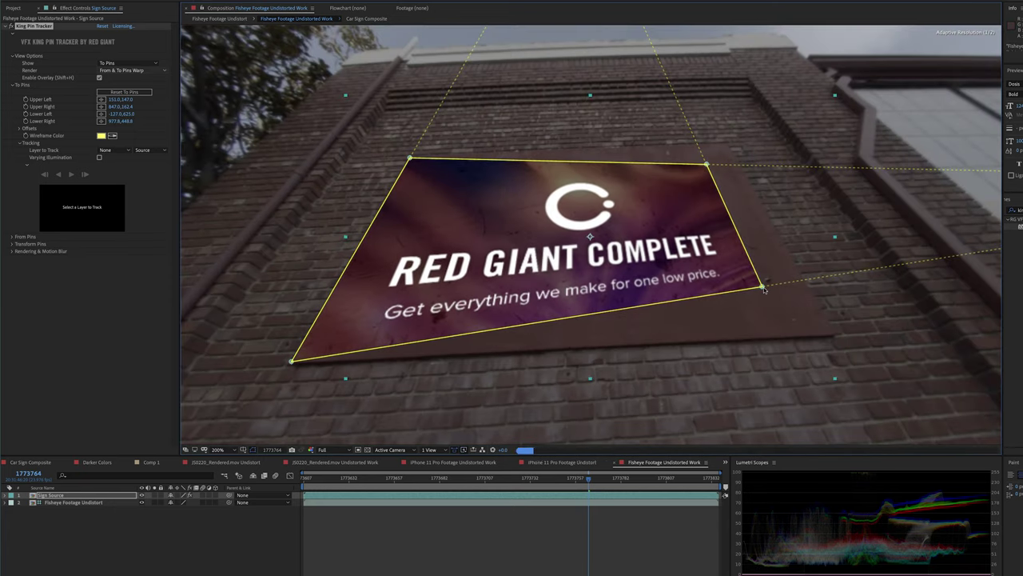
drag(290, 361, 384, 306)
drag(409, 158, 441, 175)
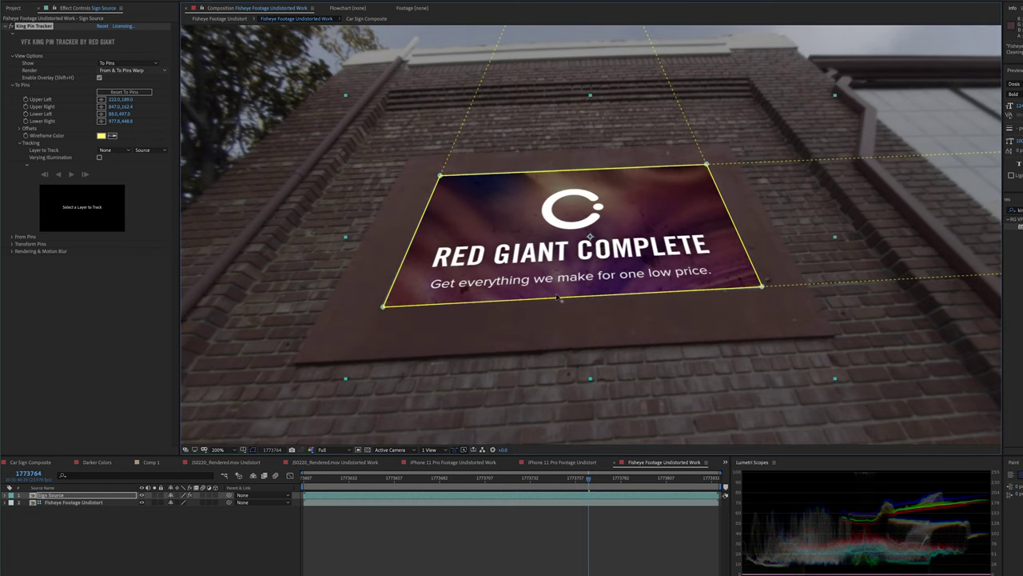
- Set King Pin Tracker's Layer to Track to Fisheye Footage Undistort and track the sign
key(ctrl+grave)
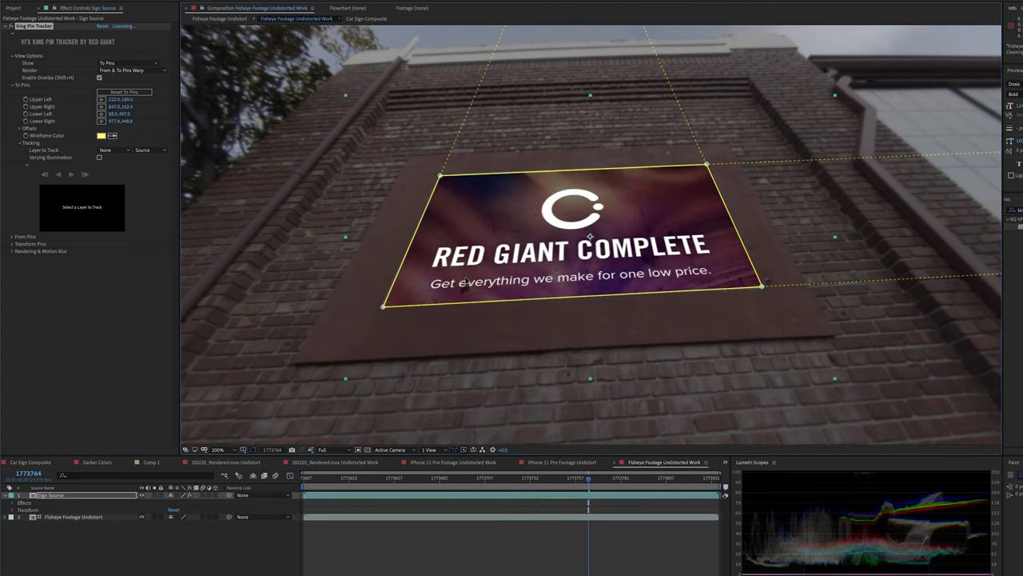
click(111, 149)
click(121, 178)
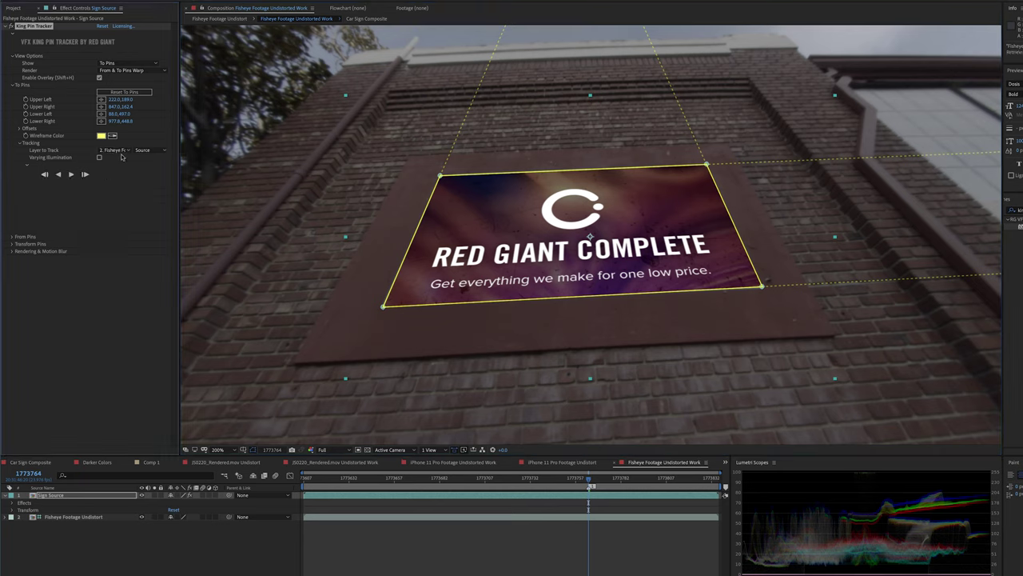
click(58, 174)
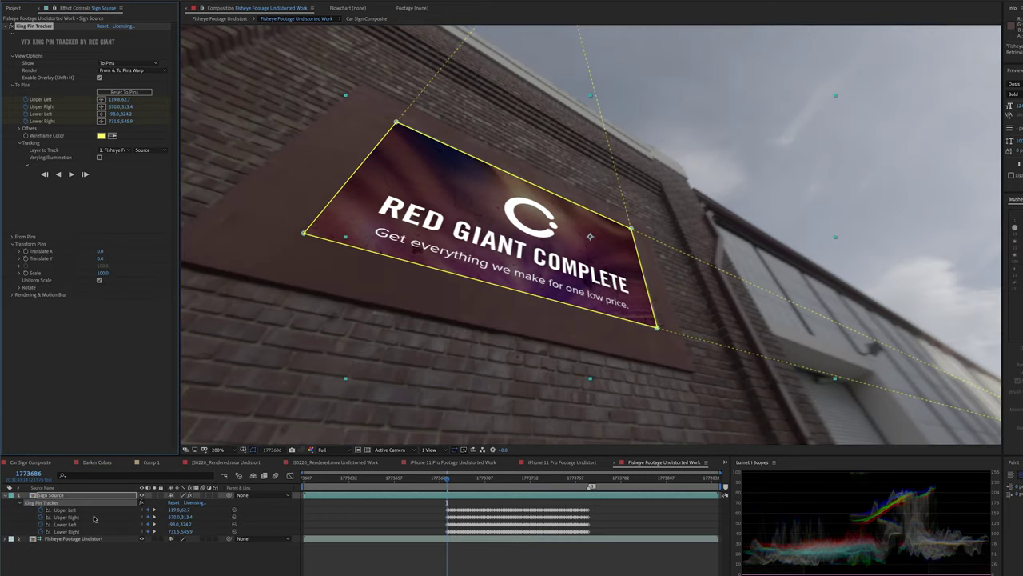
key(Tab)
- Open the Car Sign Composite comp and pause viewer refreshing with Caps Lock
click(93, 491)
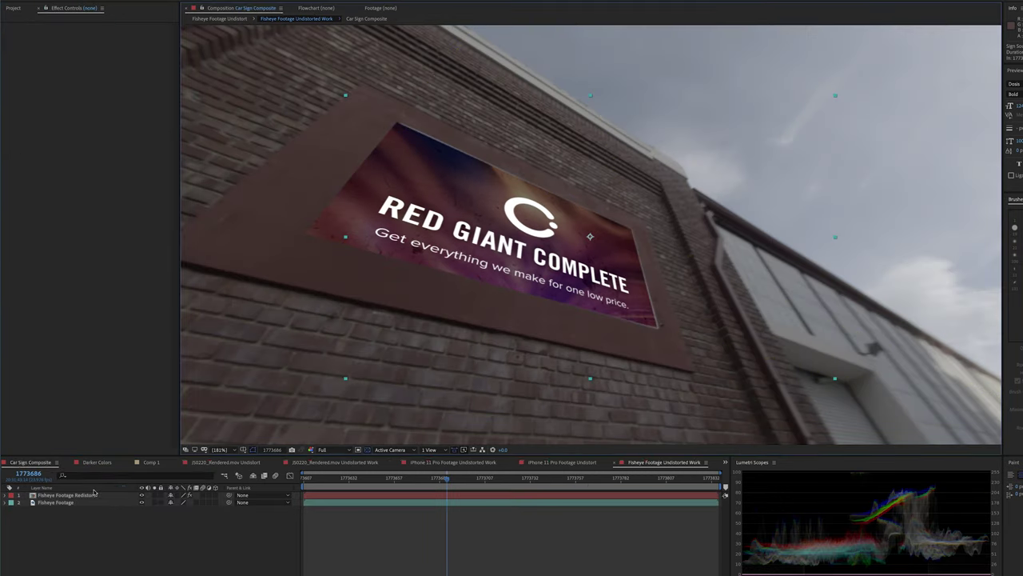
key(Caps_Lock)
key(Caps_Lock)
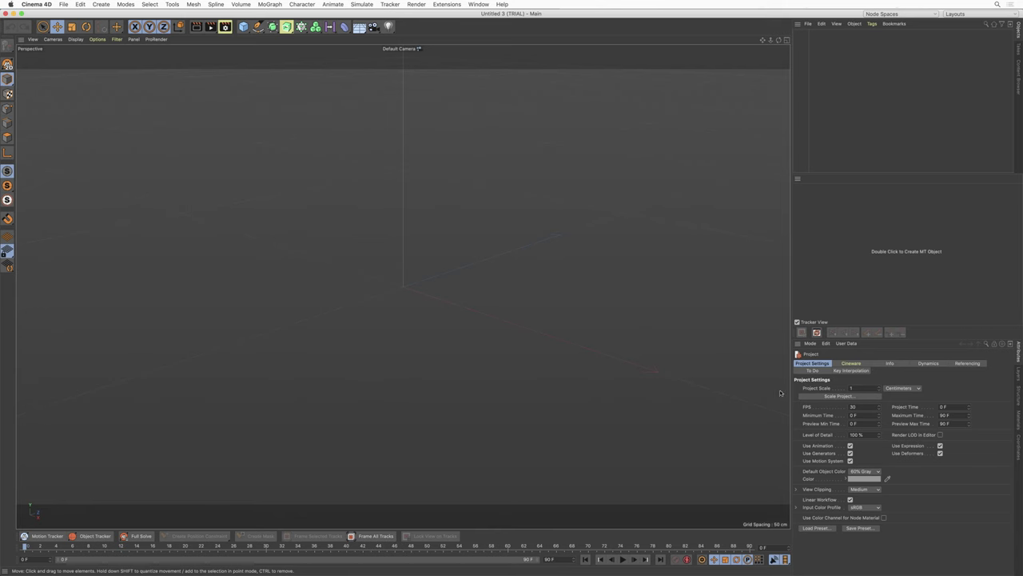
- Load the street PNG sequence, starting at street_0610.png, into the Motion Tracker footage
click(1004, 390)
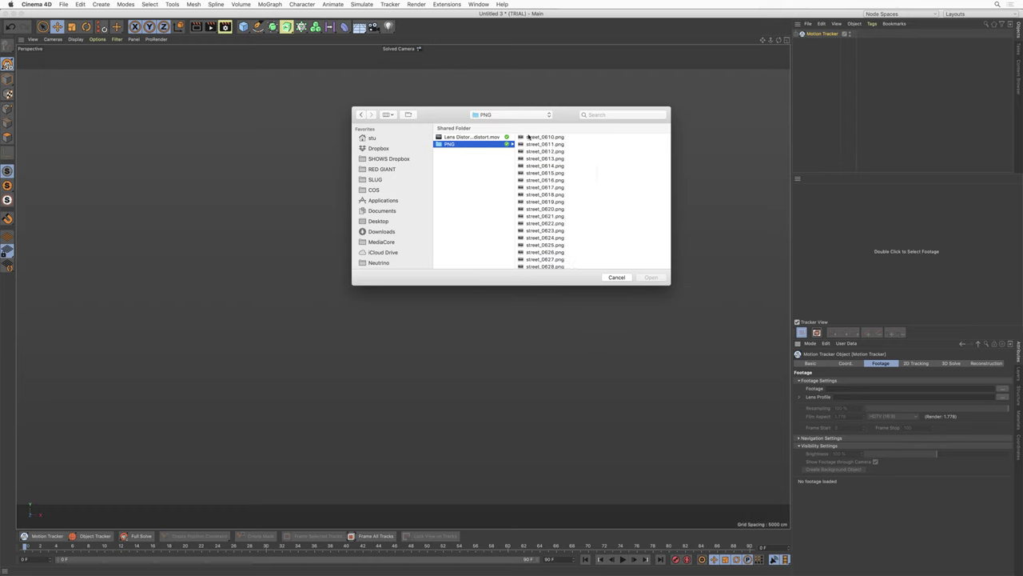
click(516, 138)
click(661, 279)
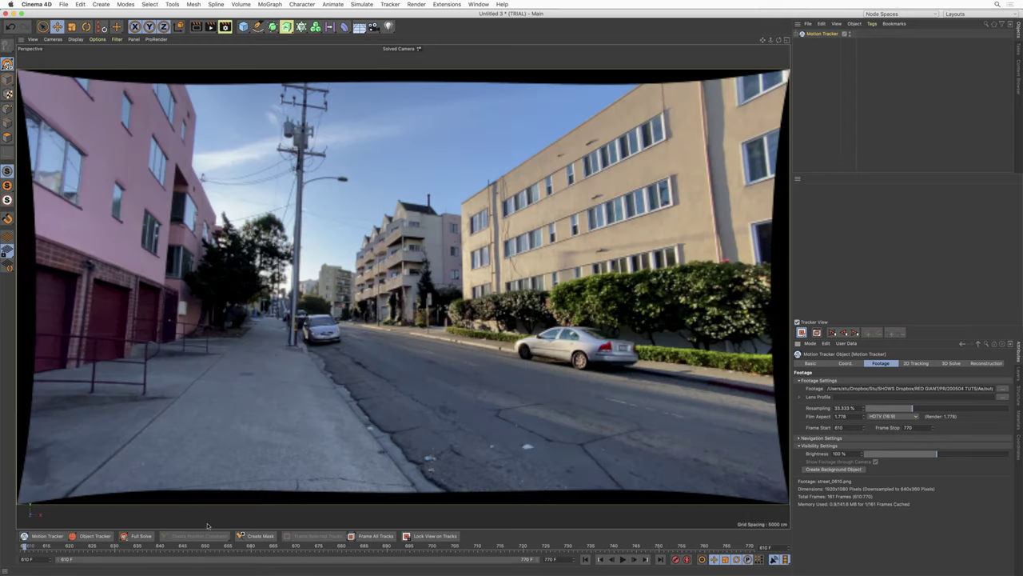
- Run Full Solve on the camera and scrub the frames to review the rendered figure
click(138, 536)
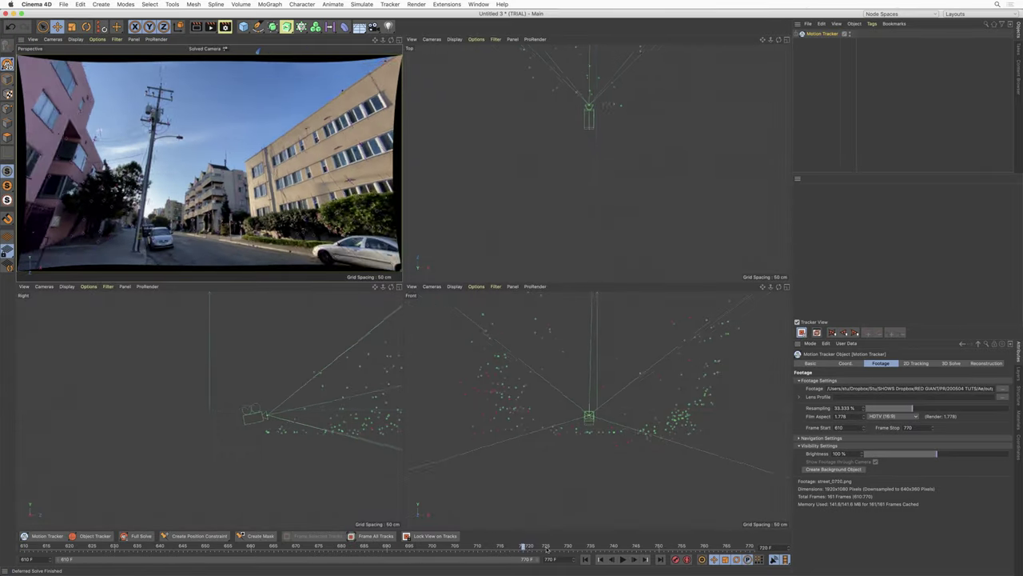
drag(546, 549, 293, 514)
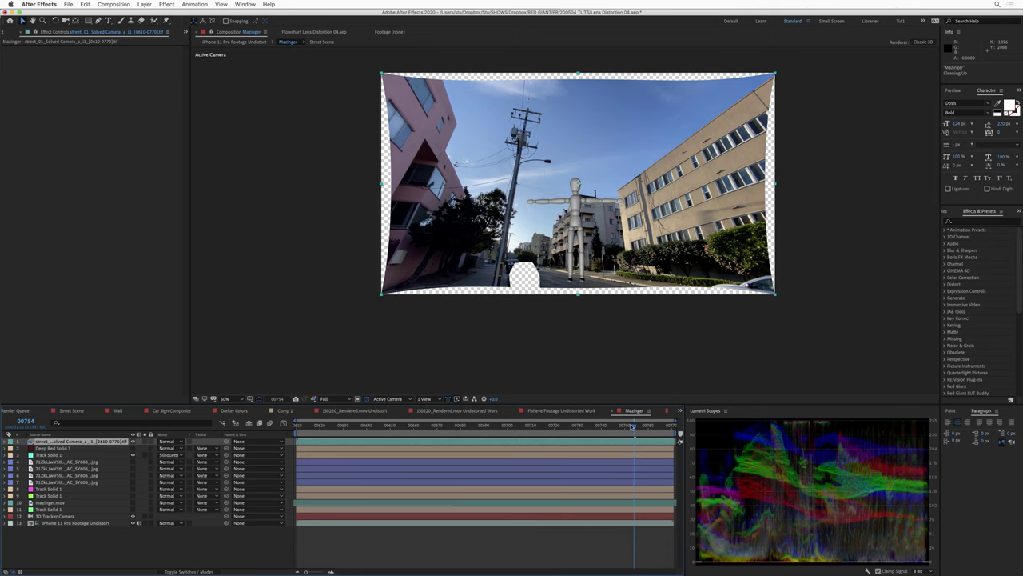
drag(632, 426, 413, 446)
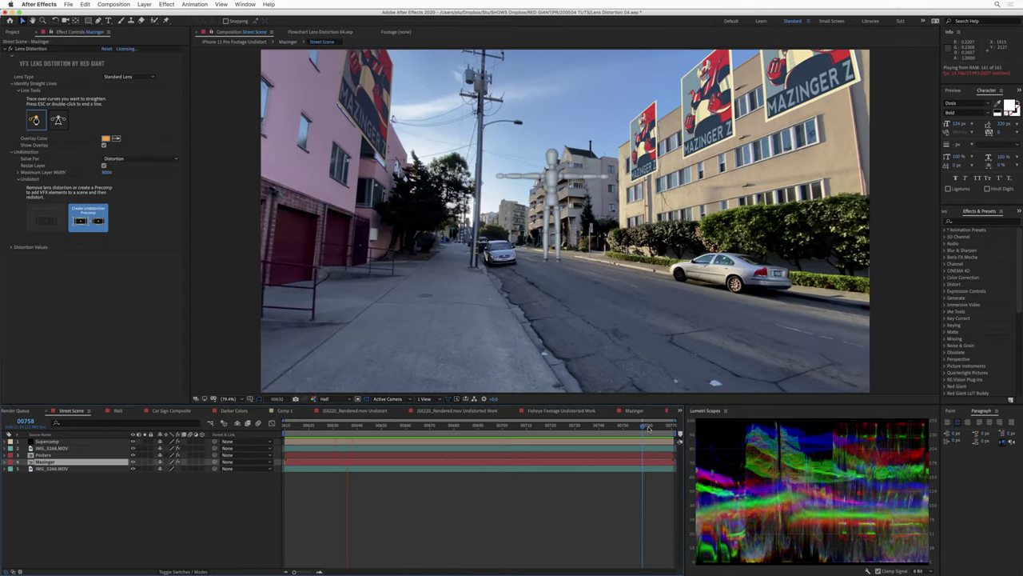